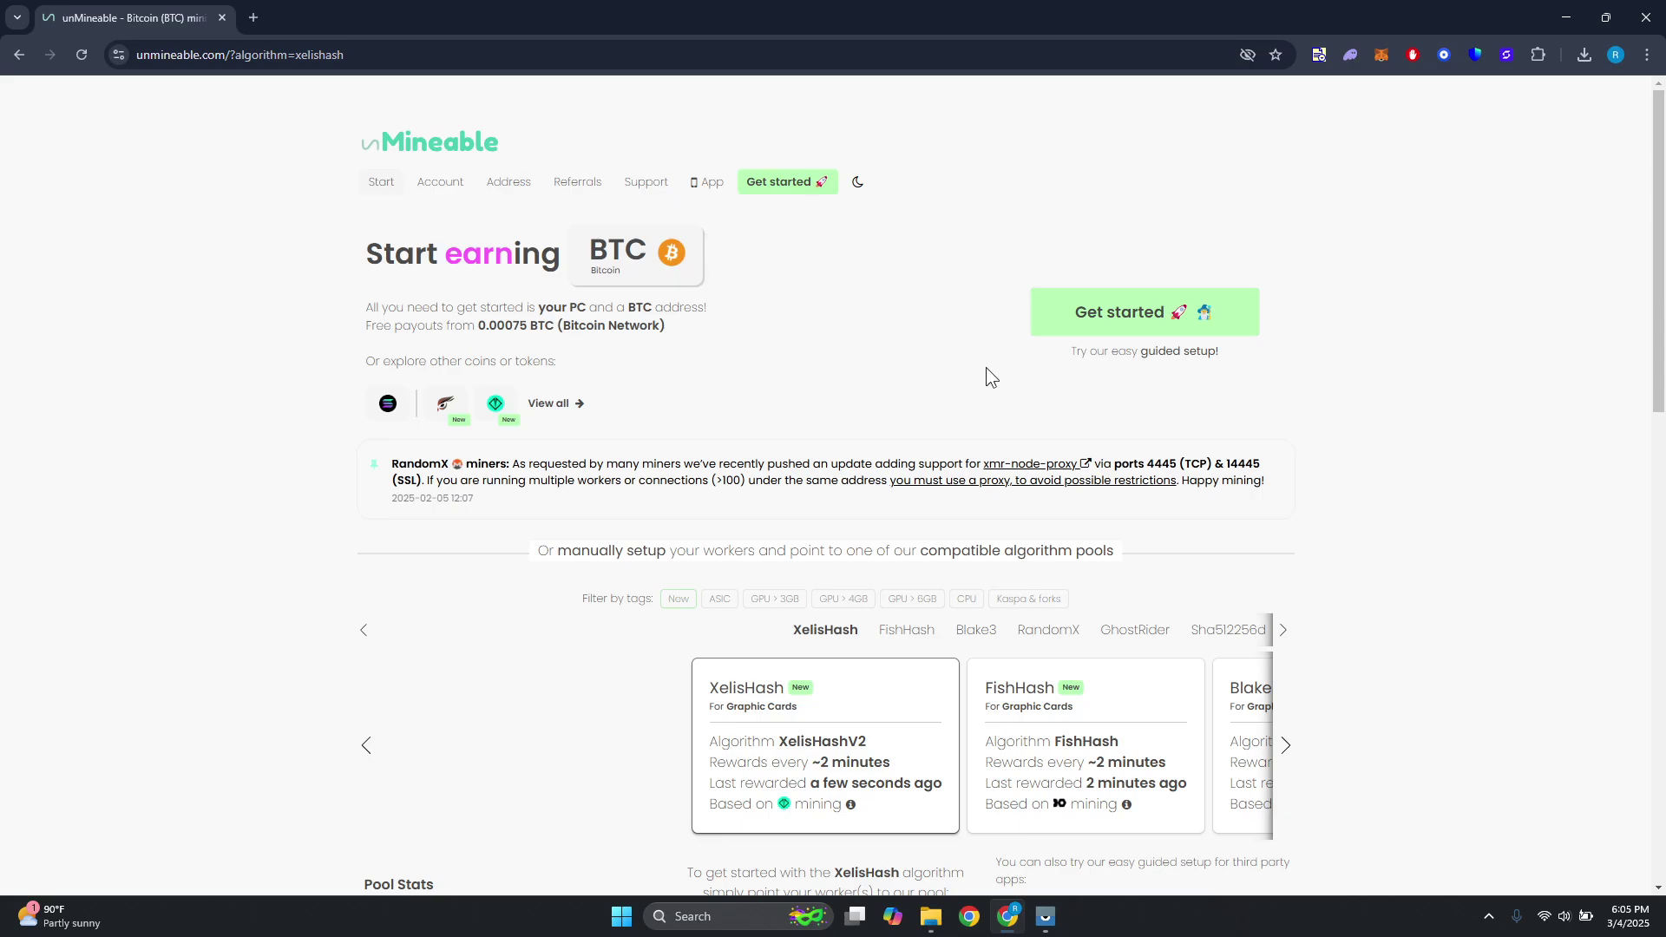
Step: Replace Bitcoin (BTC) with Solana (SOL) as the coin to earn
left_click(643, 250)
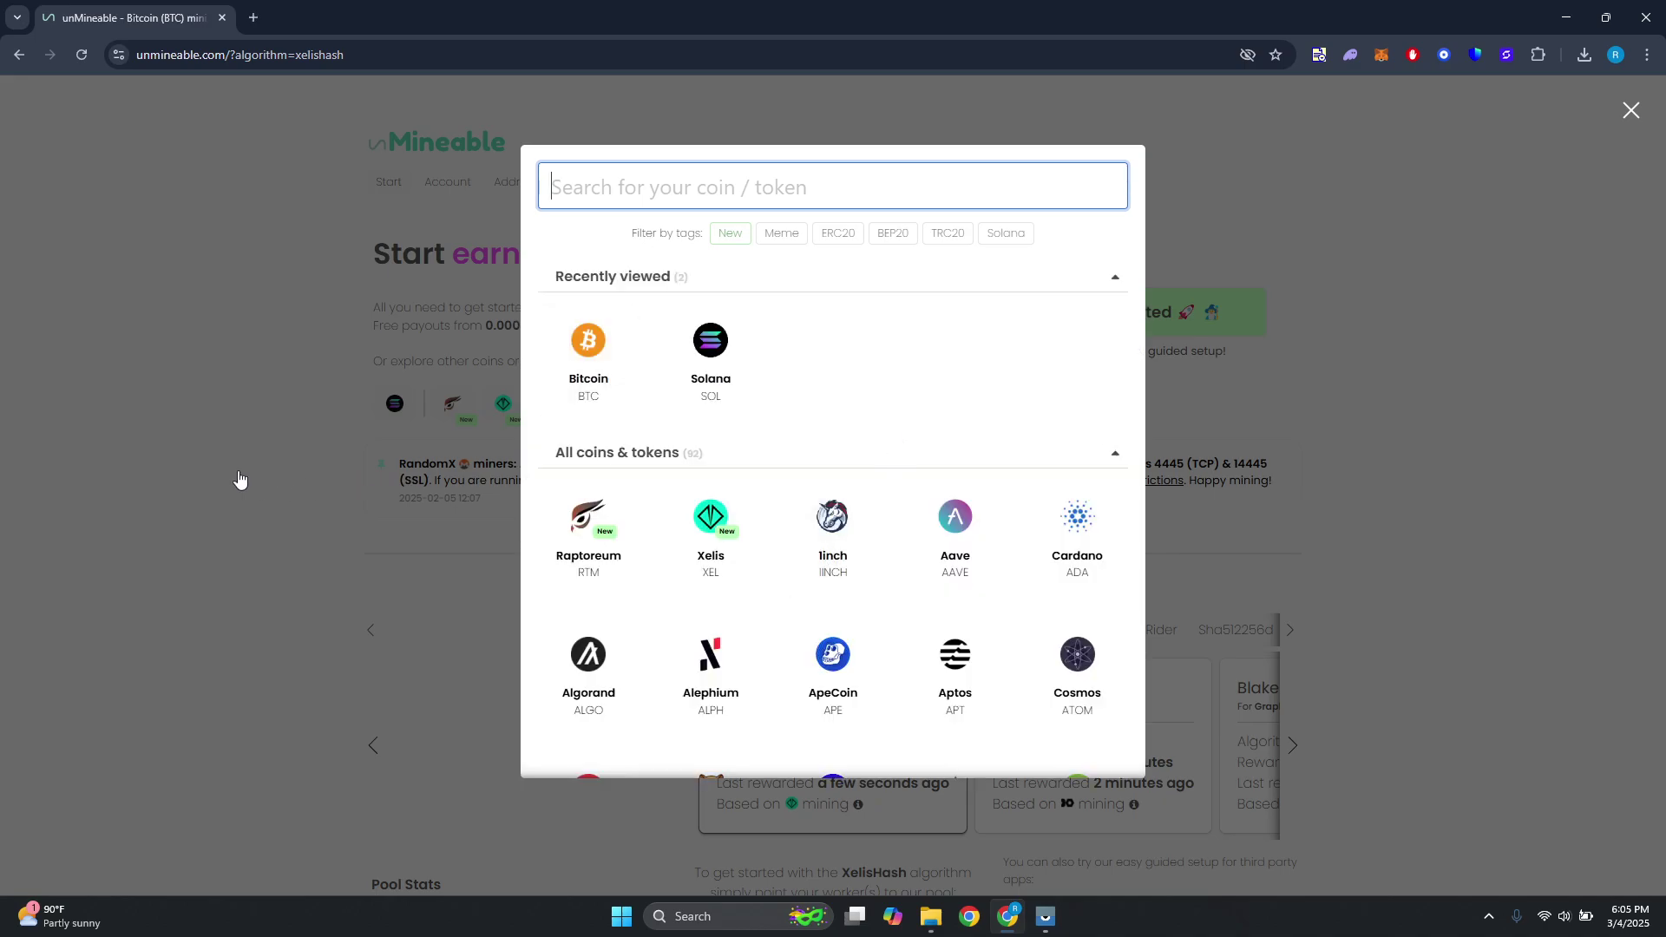
left_click(238, 480)
left_click(647, 256)
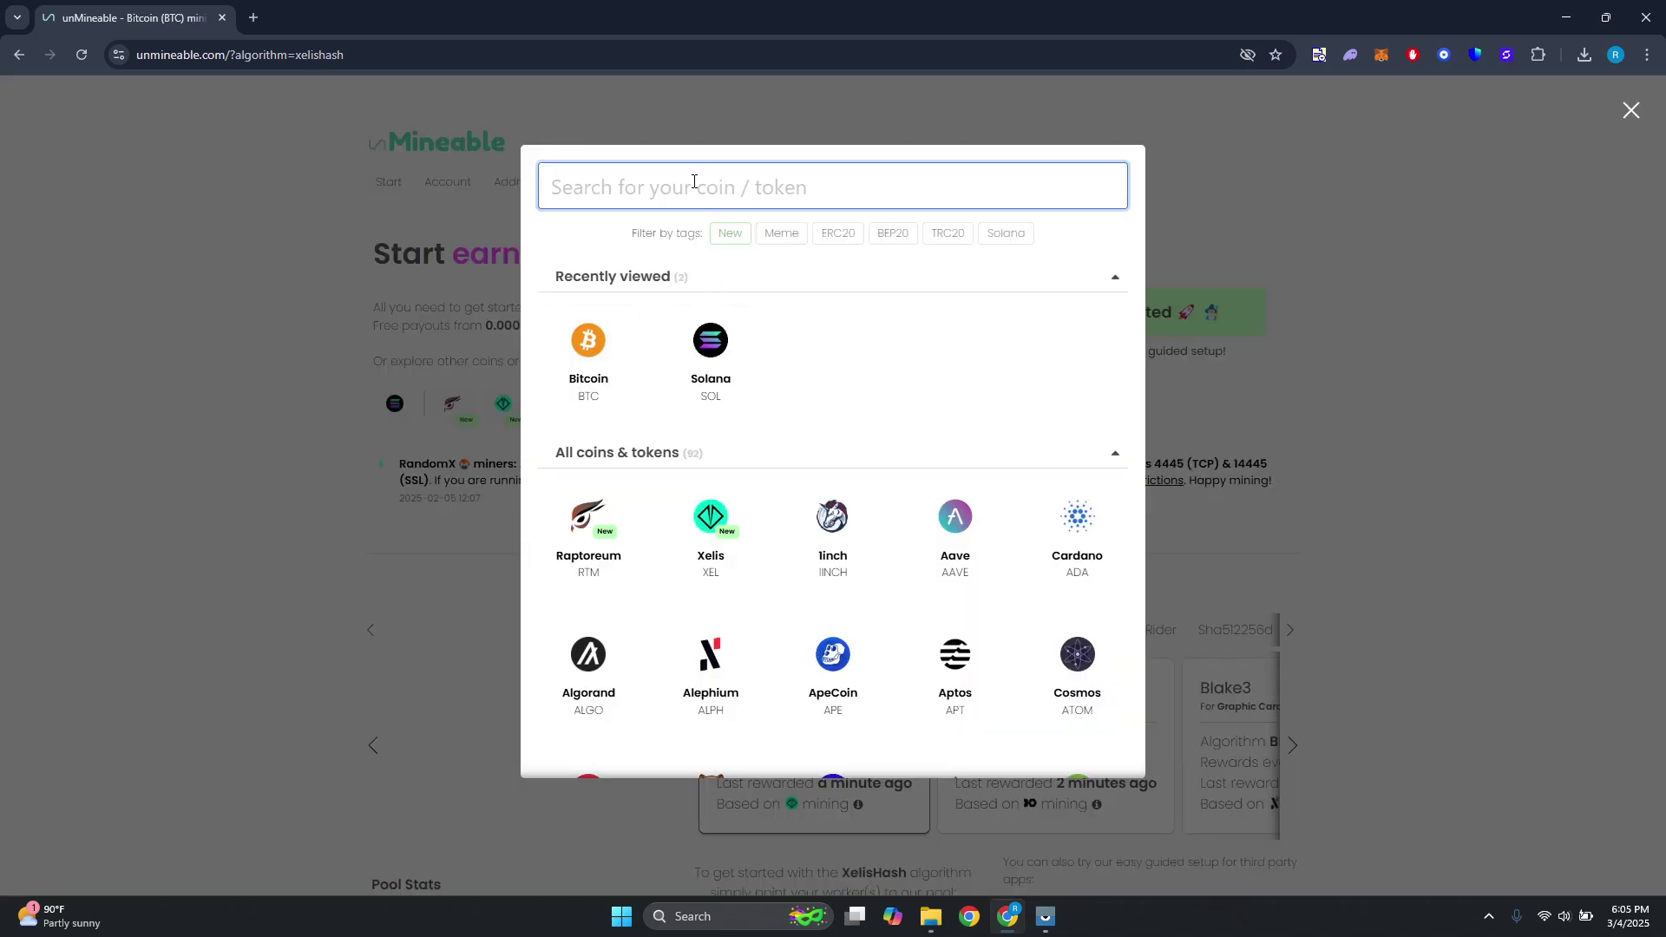
left_click(705, 343)
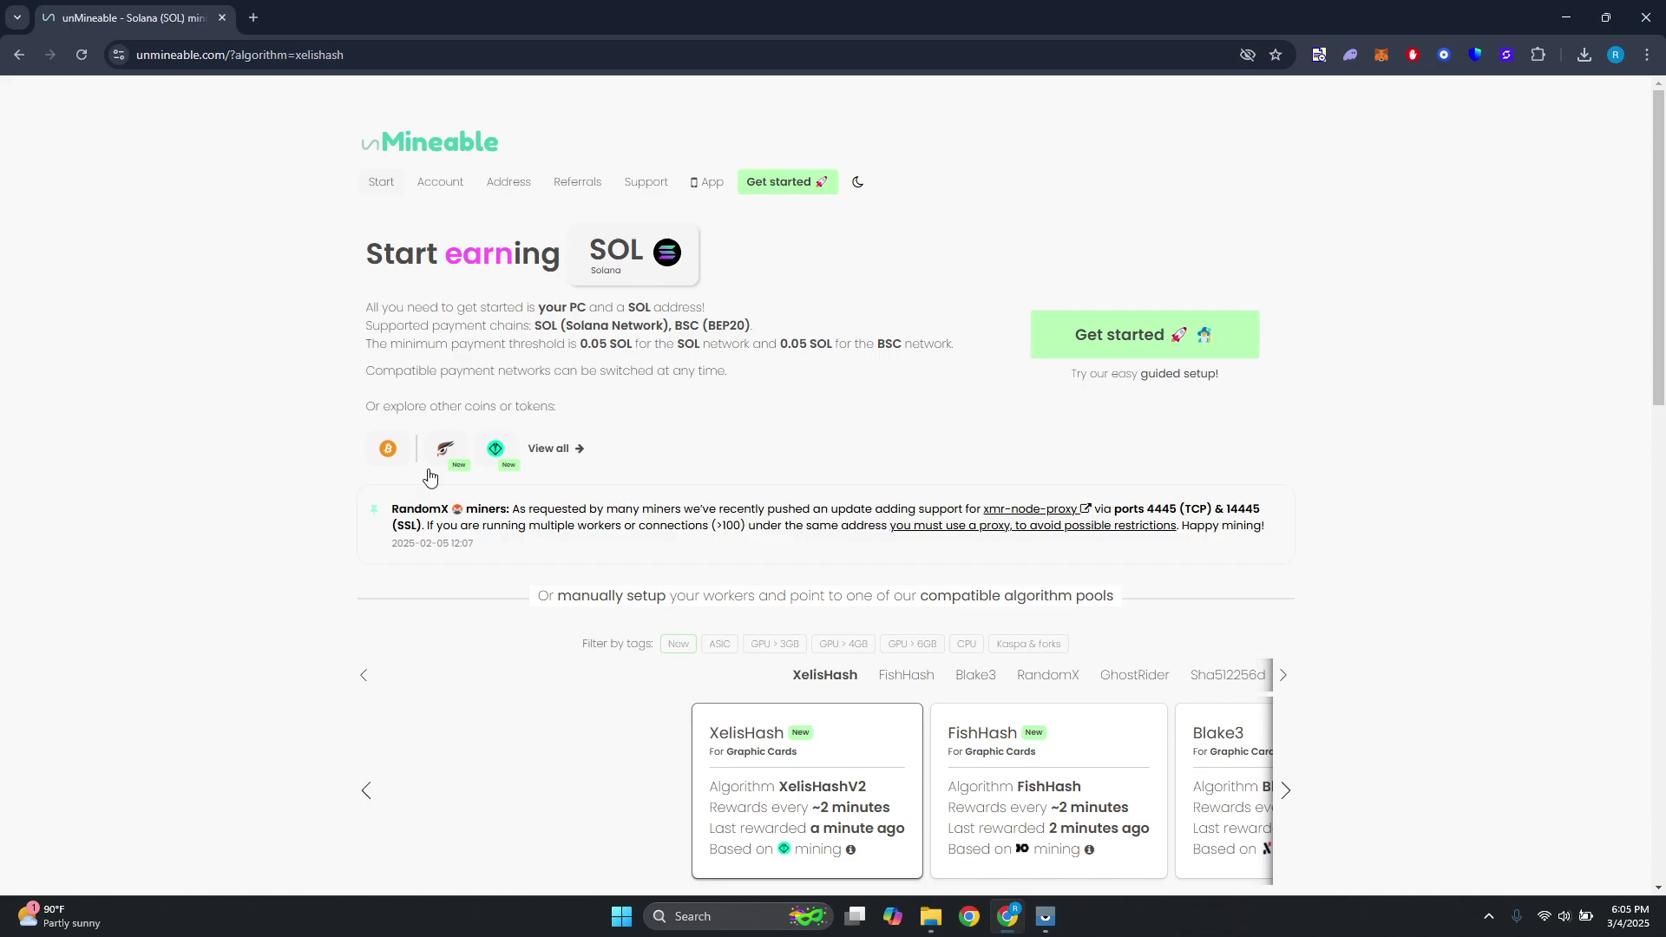
Step: Launch the Get started wizard and pick Basic setup mode
left_click(1172, 351)
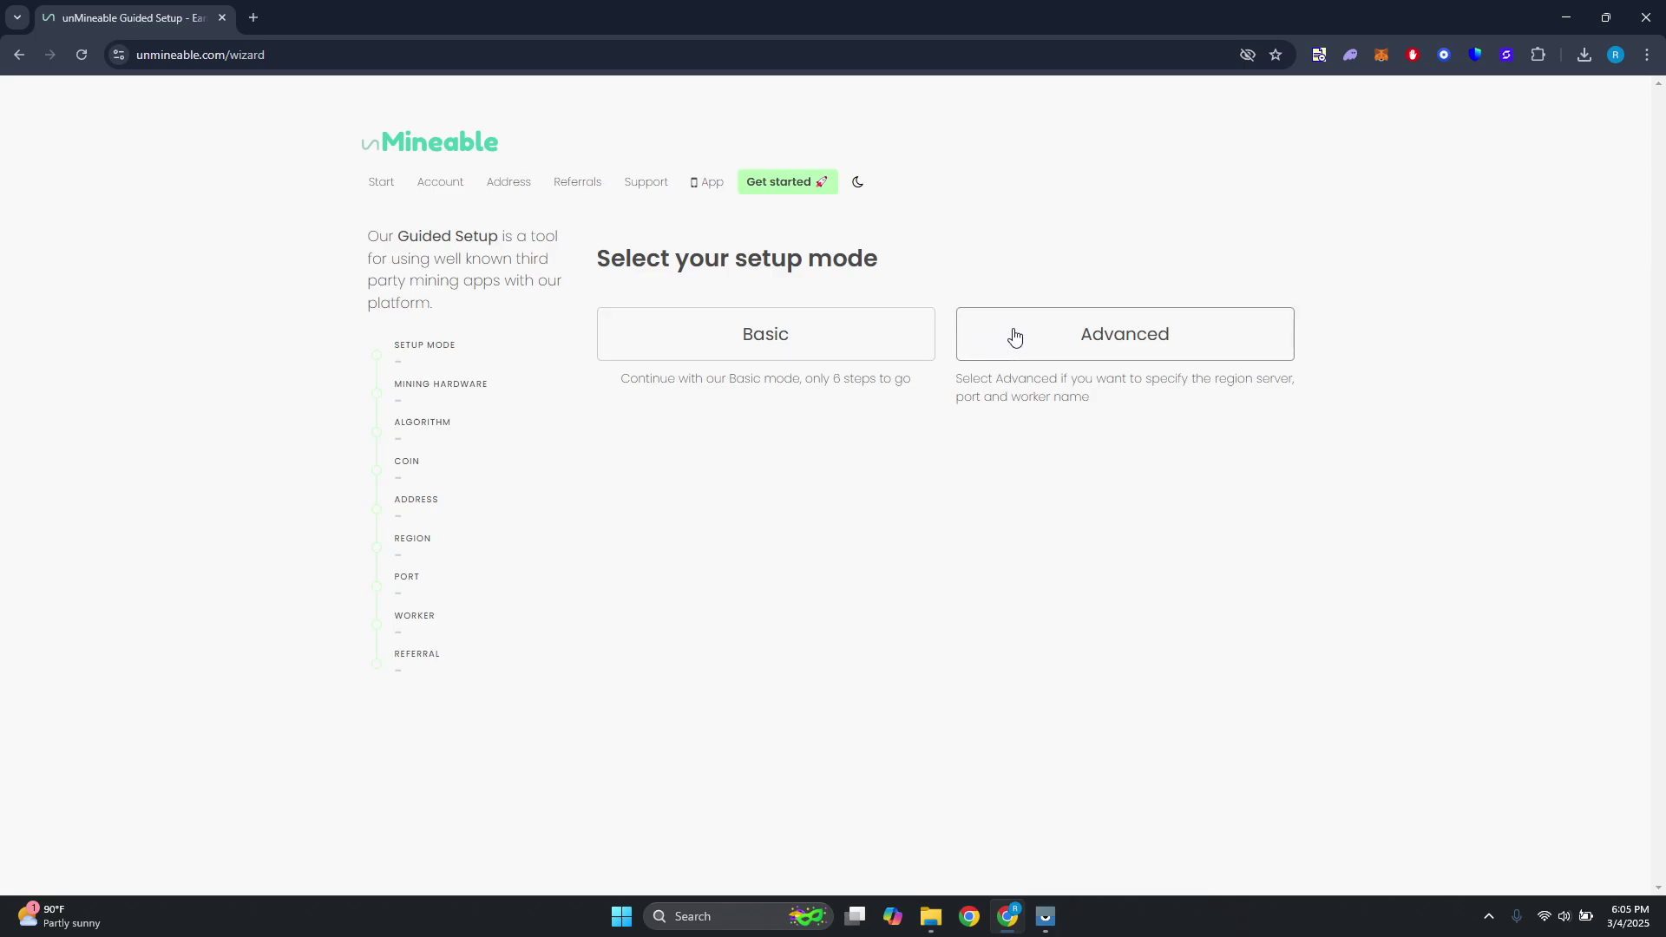
left_click(863, 335)
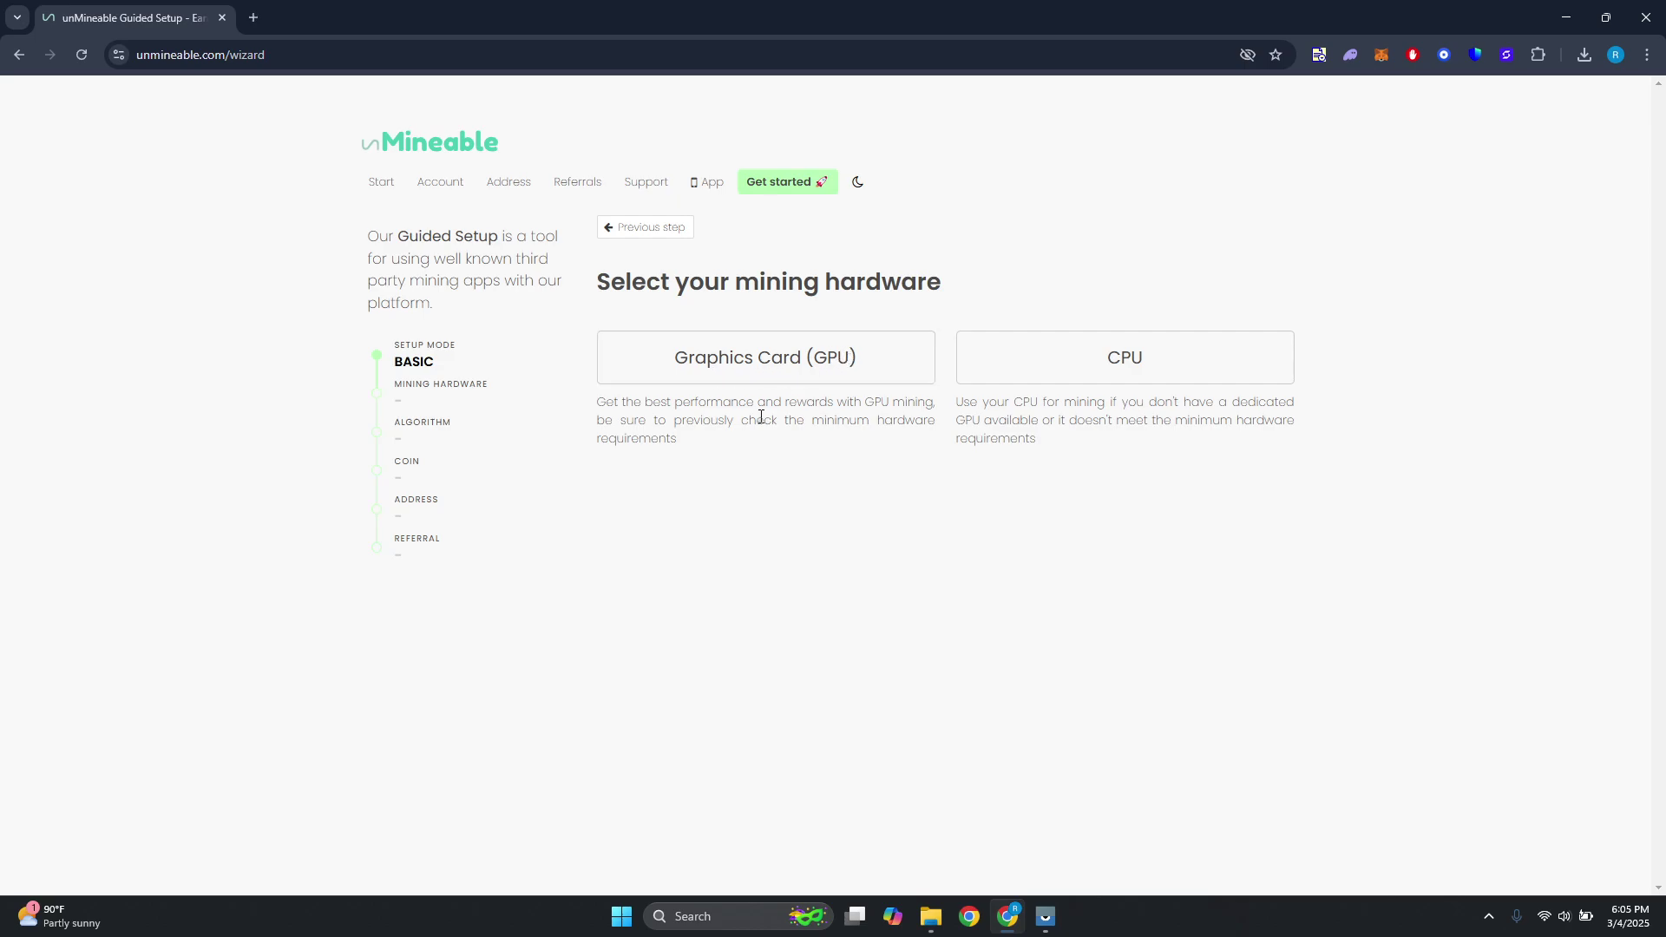
Step: Choose Graphics Card (GPU), the Kawpow algorithm and Solana (SOL) in the wizard
left_click(771, 372)
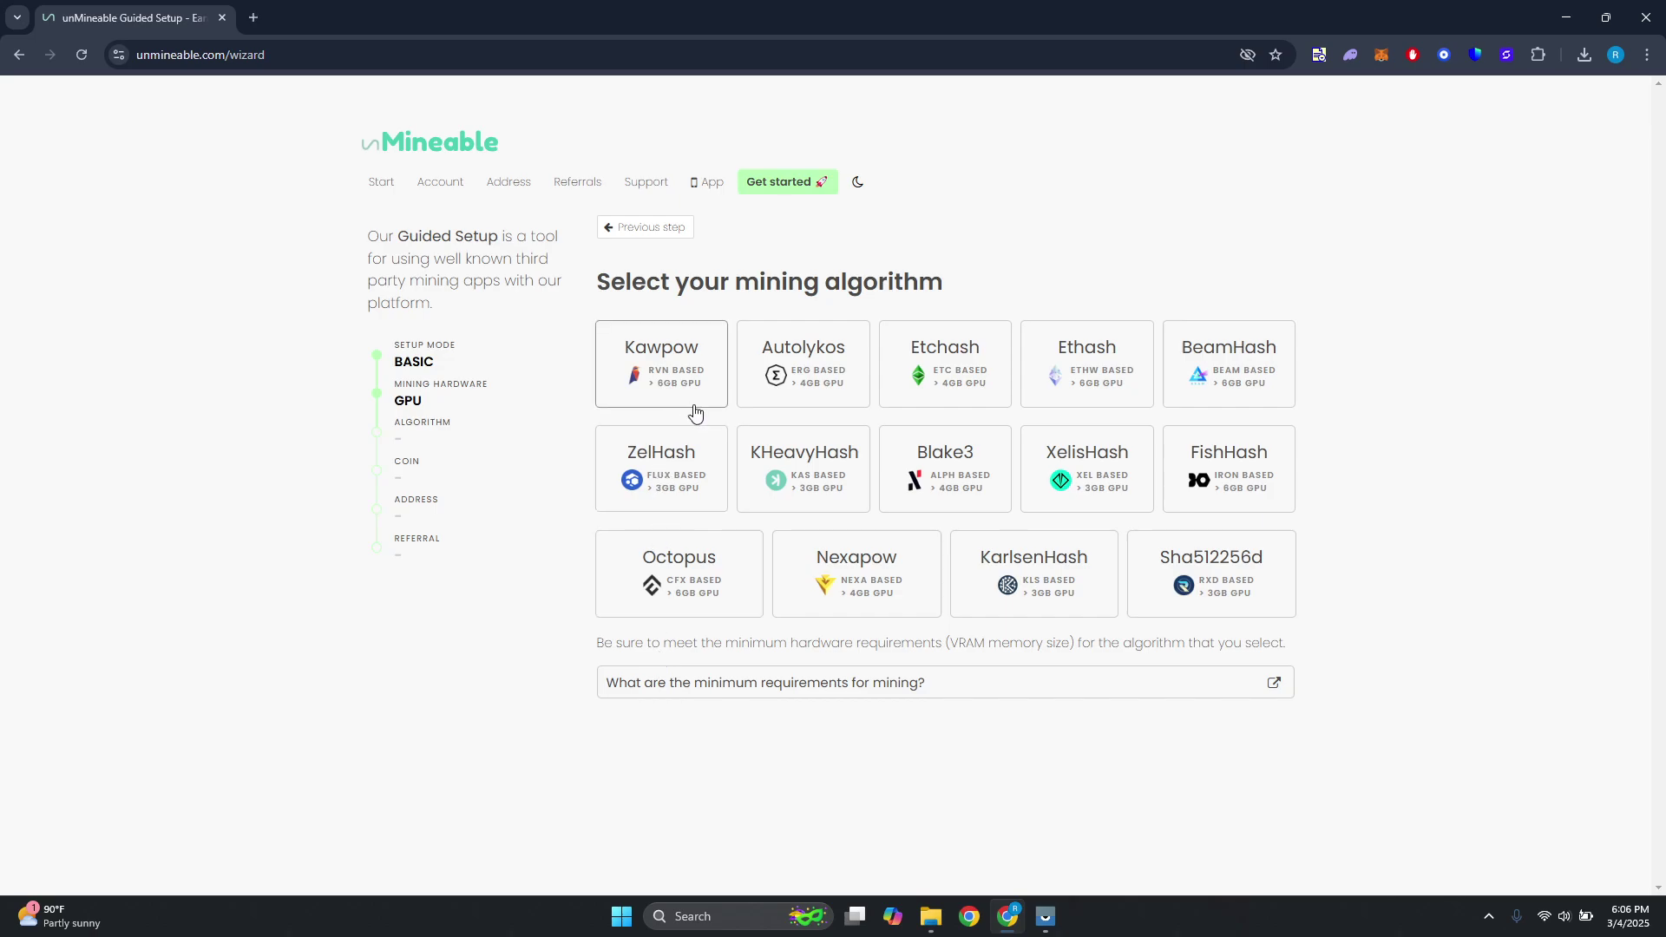
left_click(668, 382)
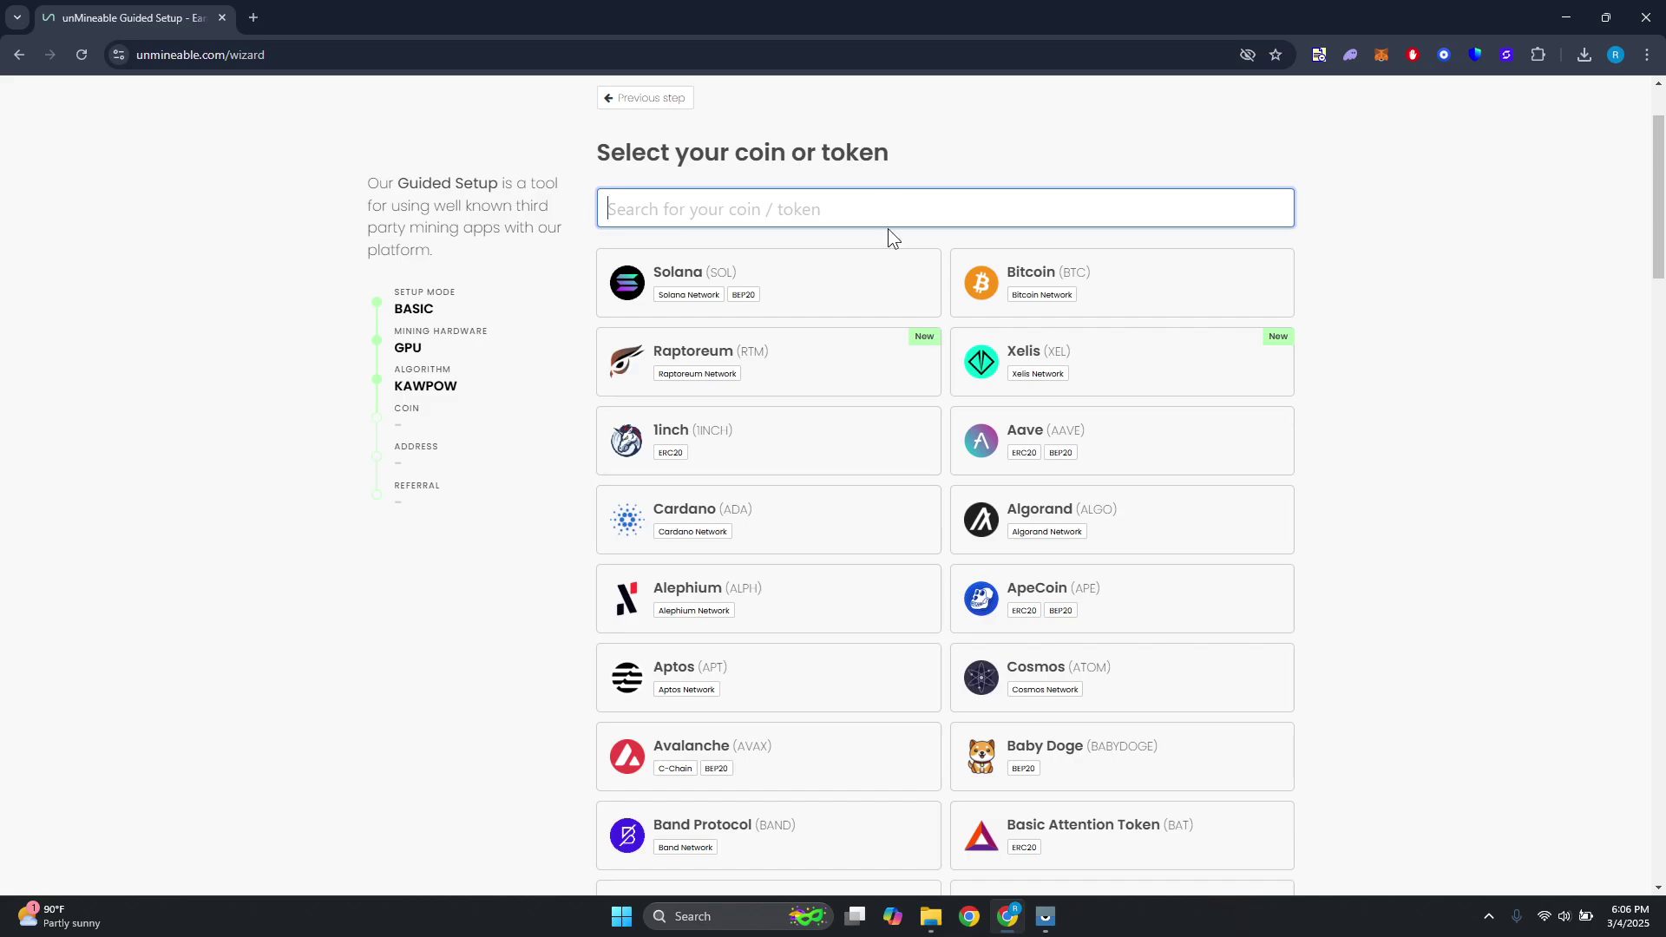
left_click(825, 298)
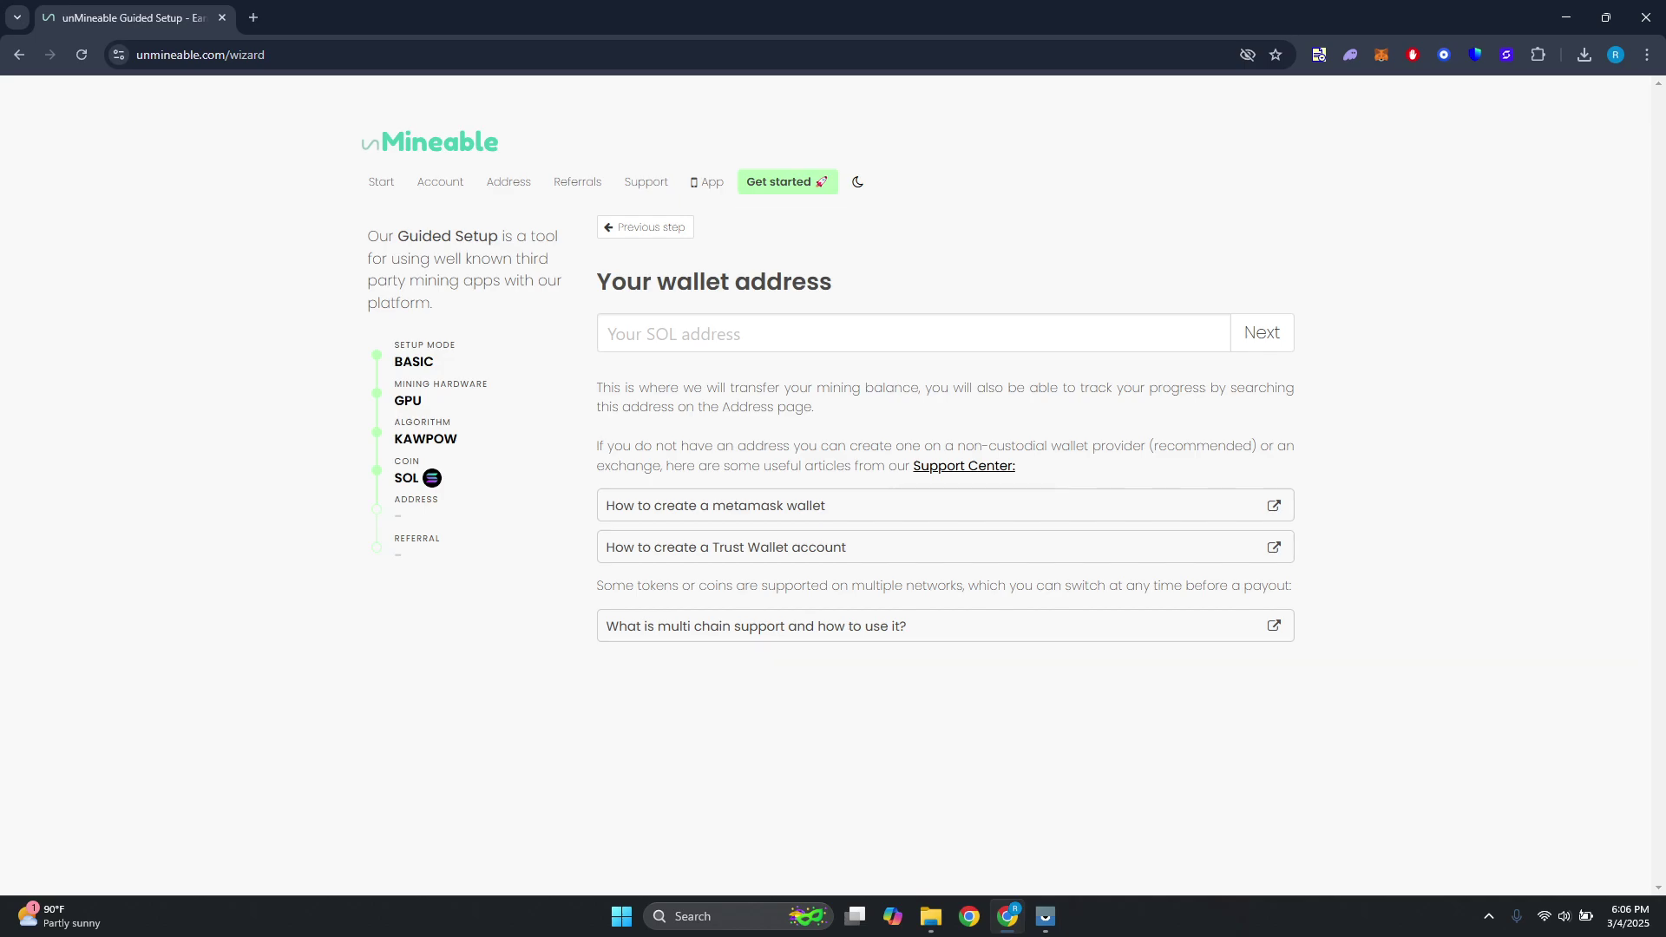
Step: Open the Photon wallet extension and switch it to Account 2
left_click(1350, 54)
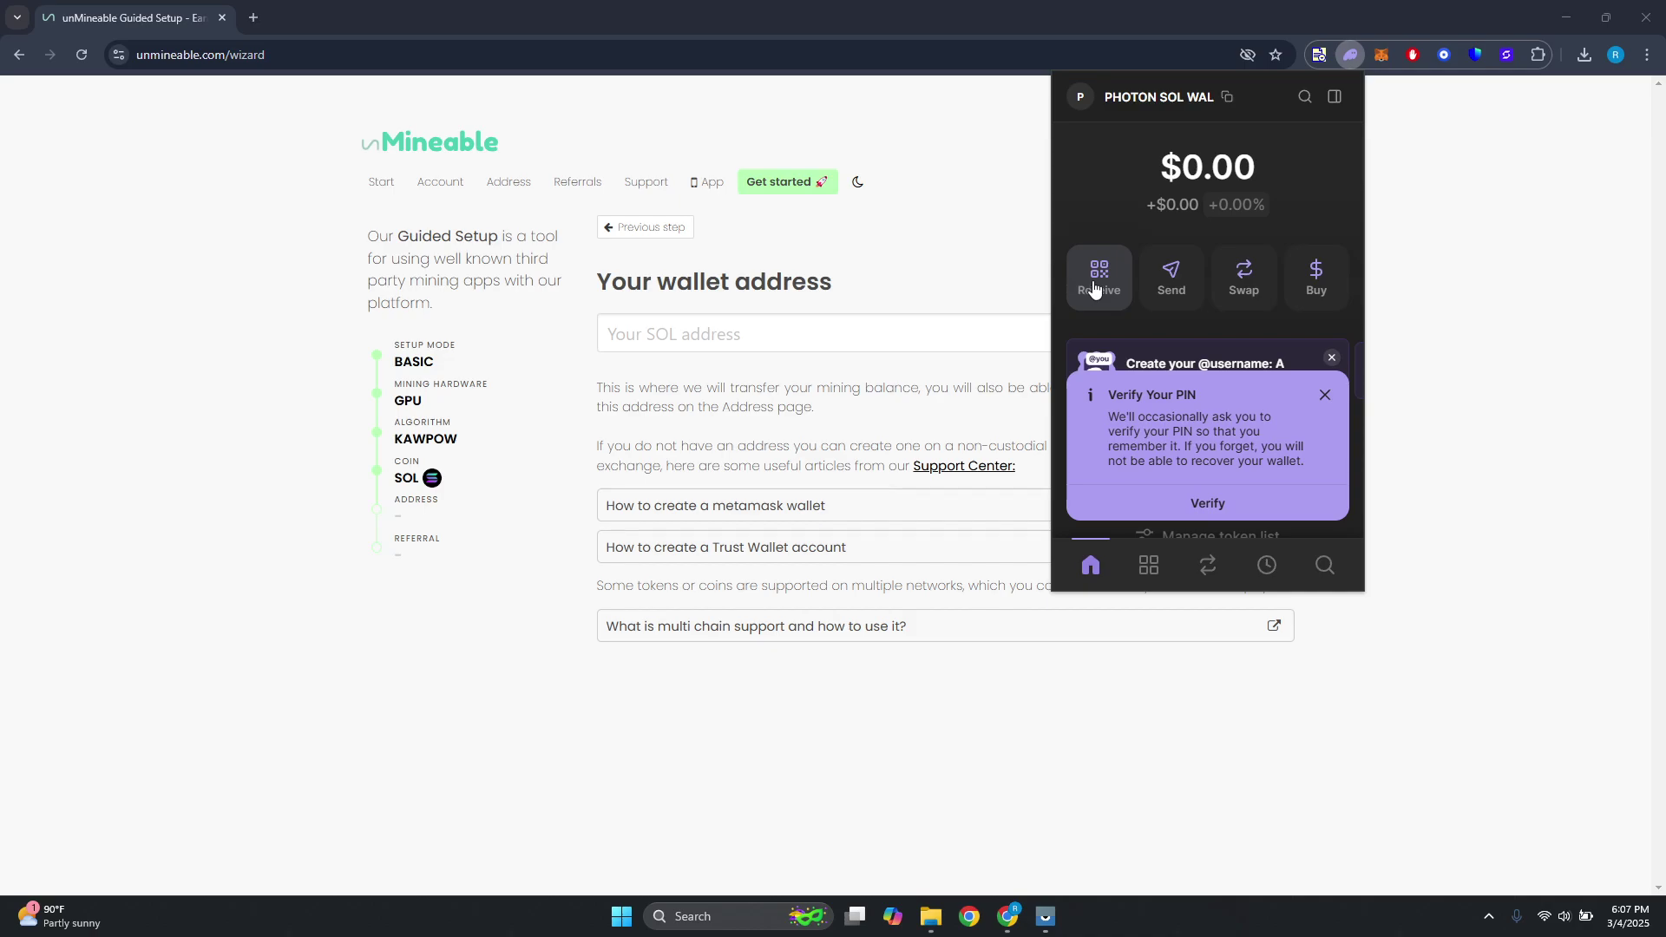
mouse_move(1132, 102)
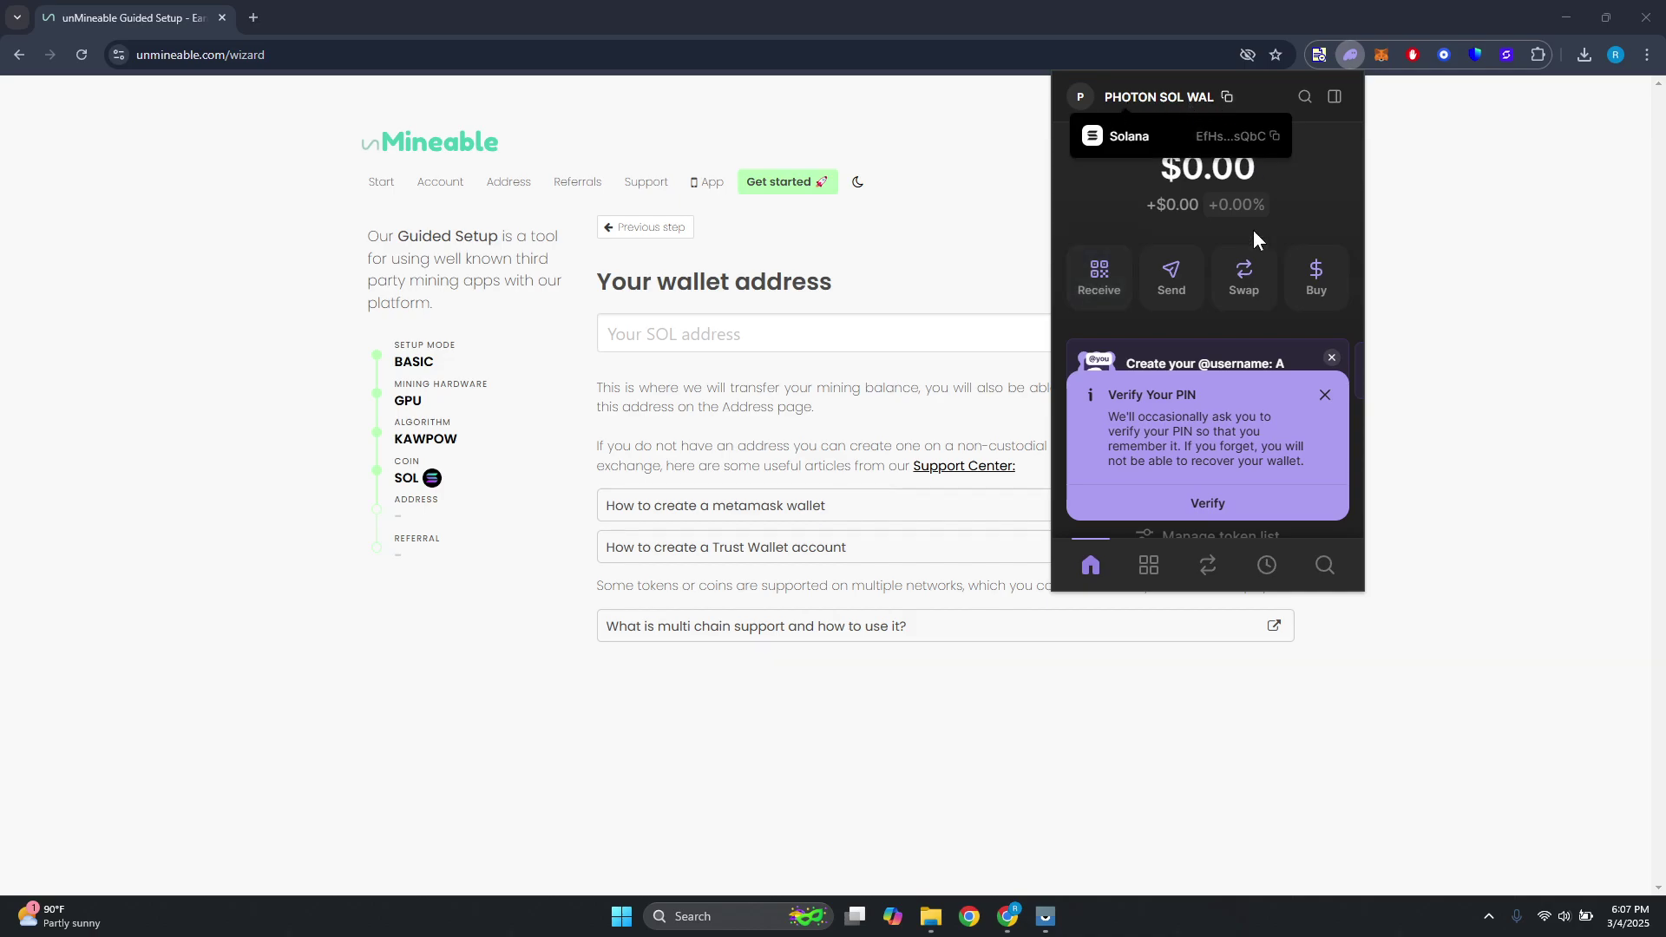
left_click(1081, 96)
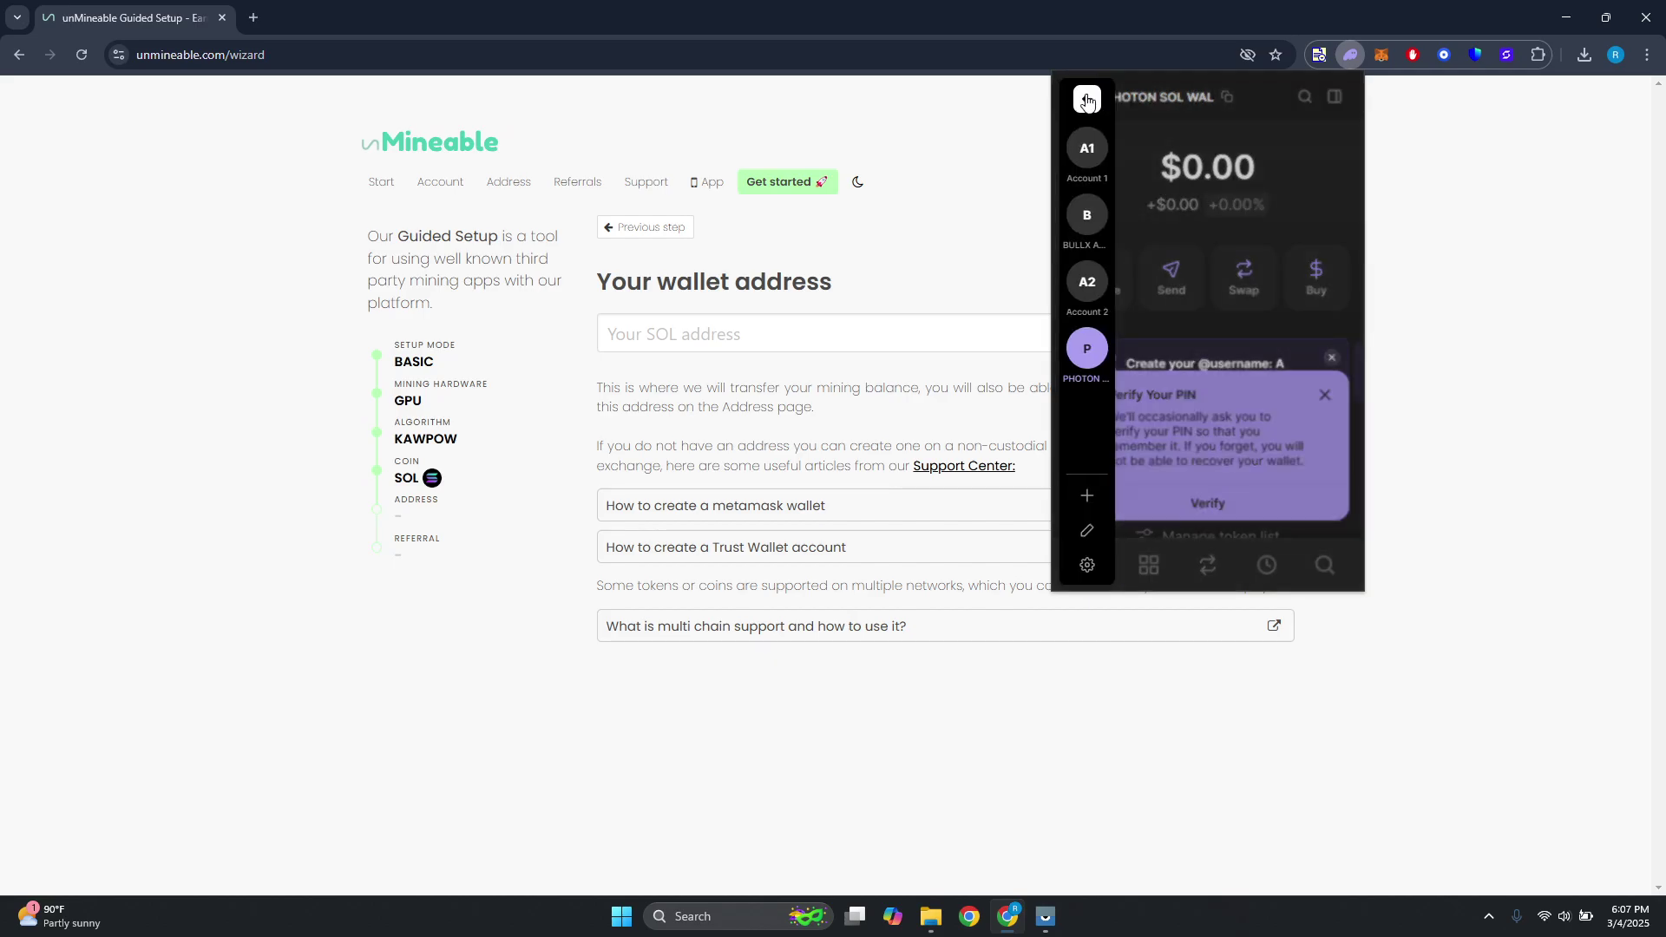
left_click(1095, 281)
Step: Copy Account 2's Solana receiving address and paste it into the SOL address field
left_click(1092, 279)
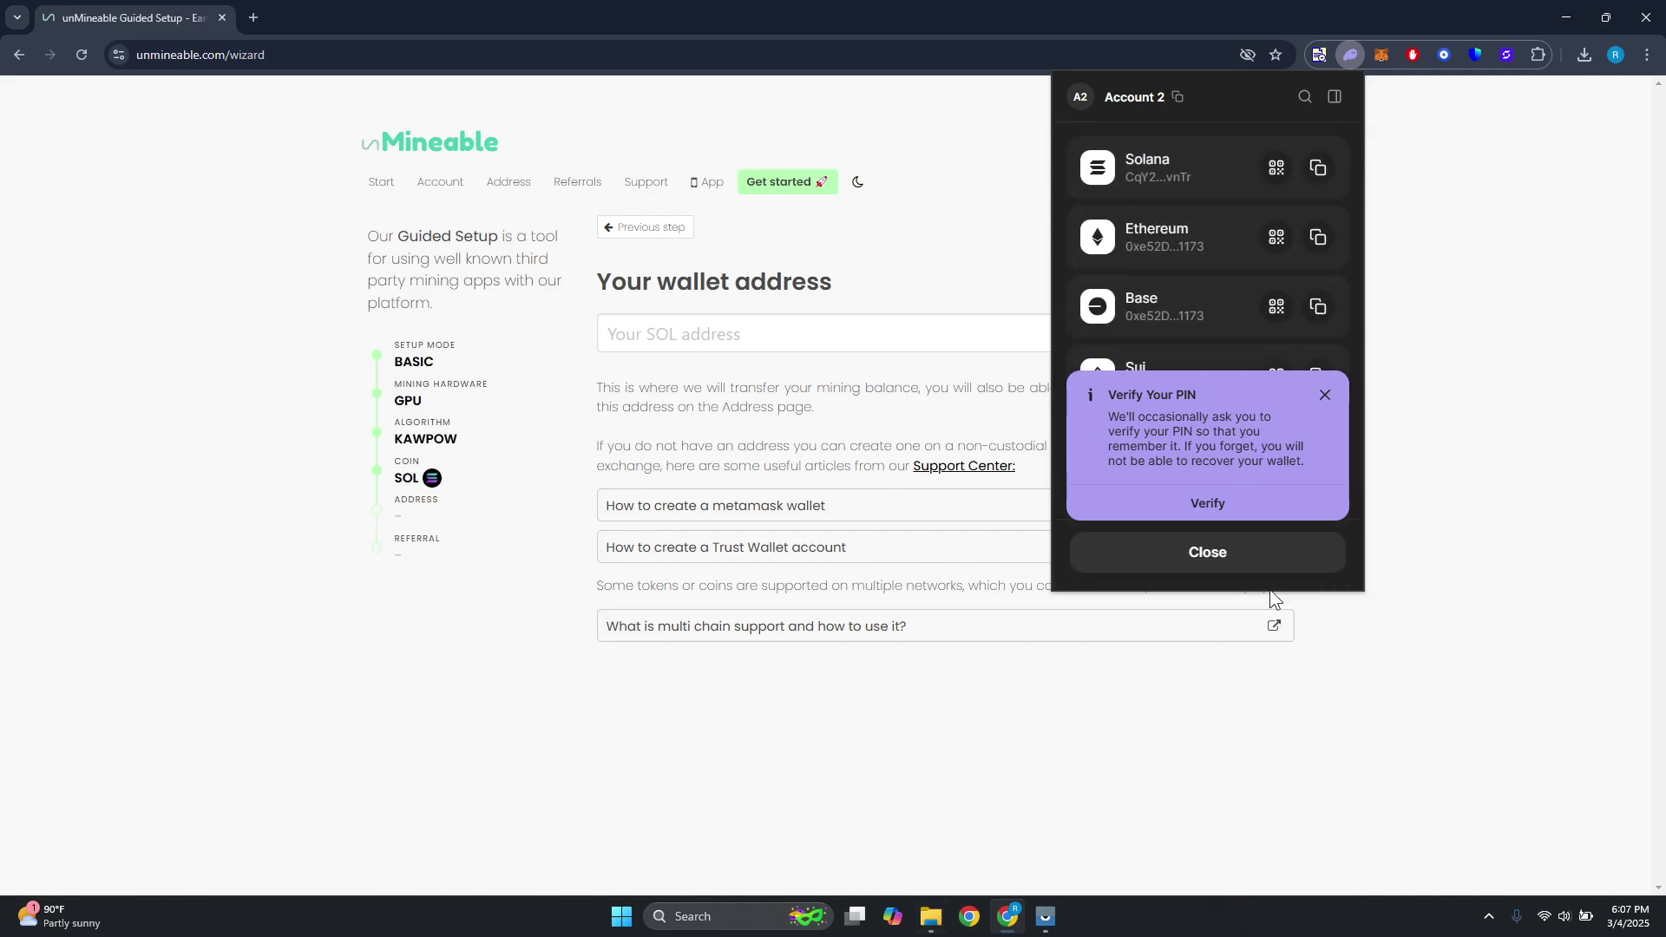
left_click(1326, 398)
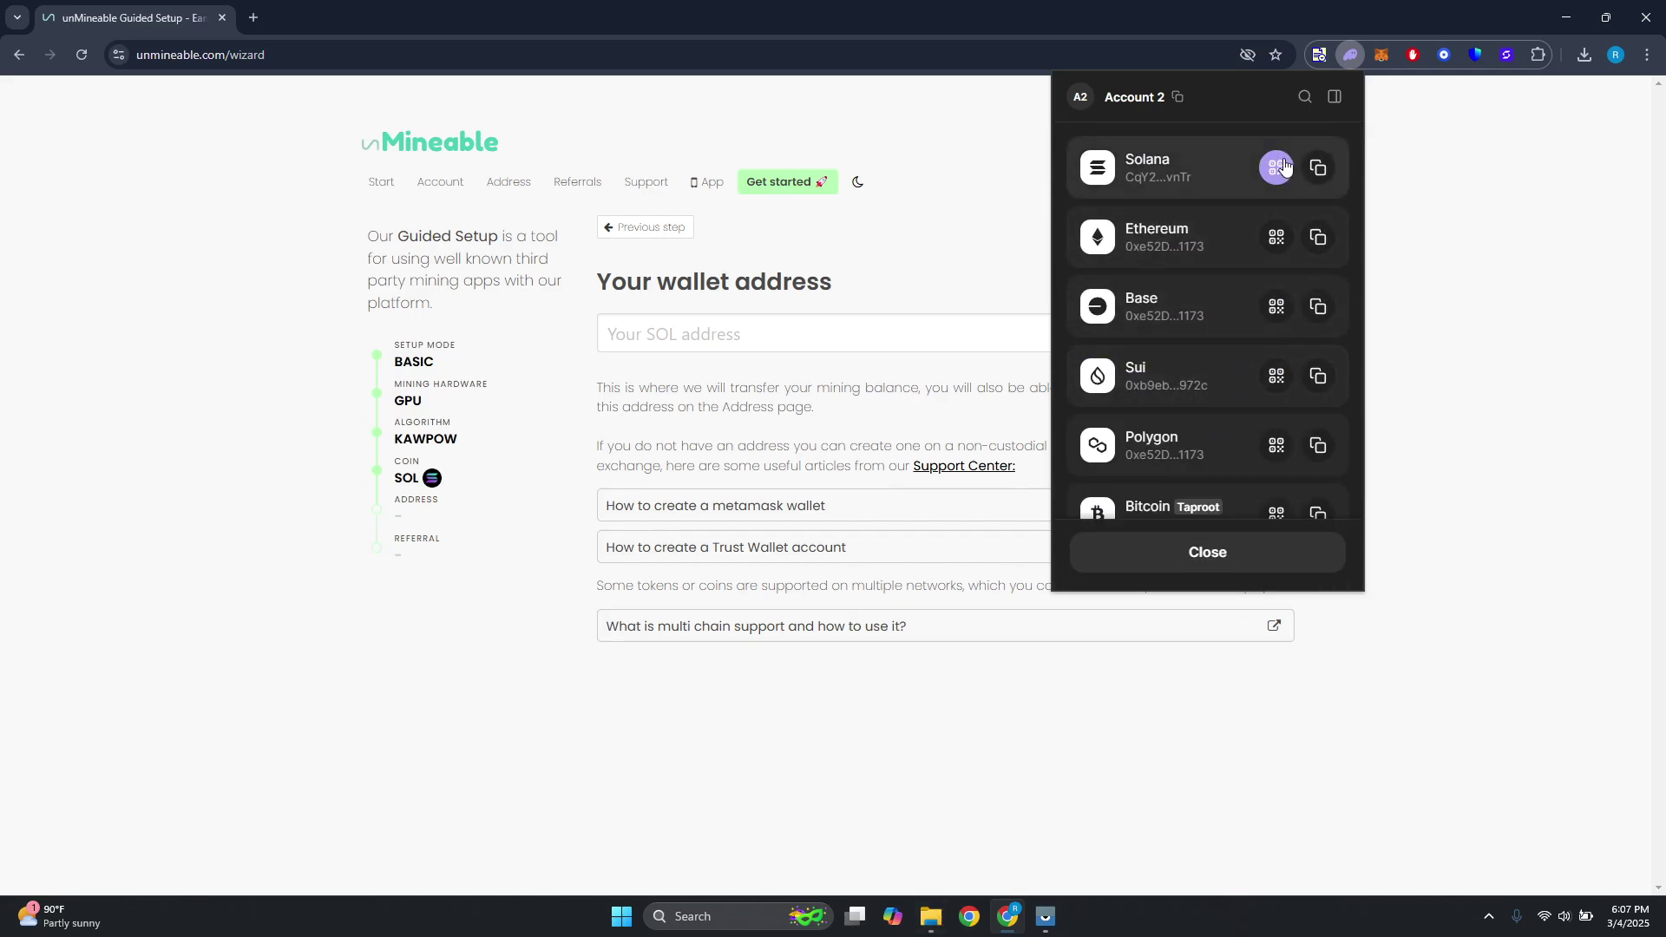
left_click(1318, 168)
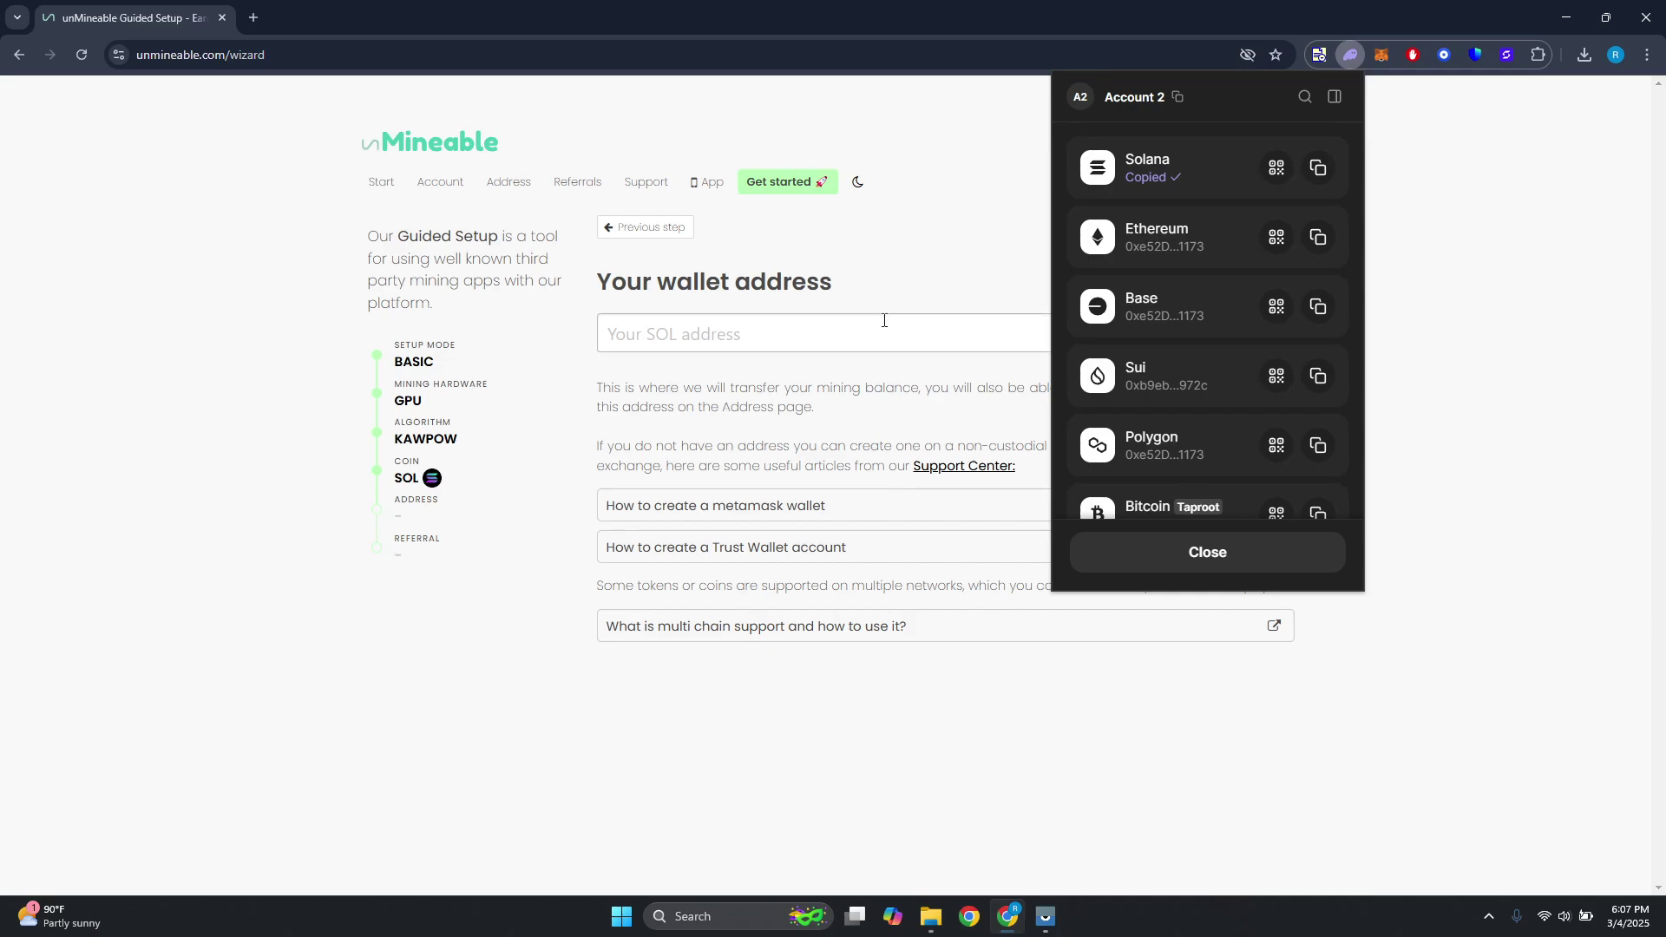
left_click(824, 334)
key("ctrl+v")
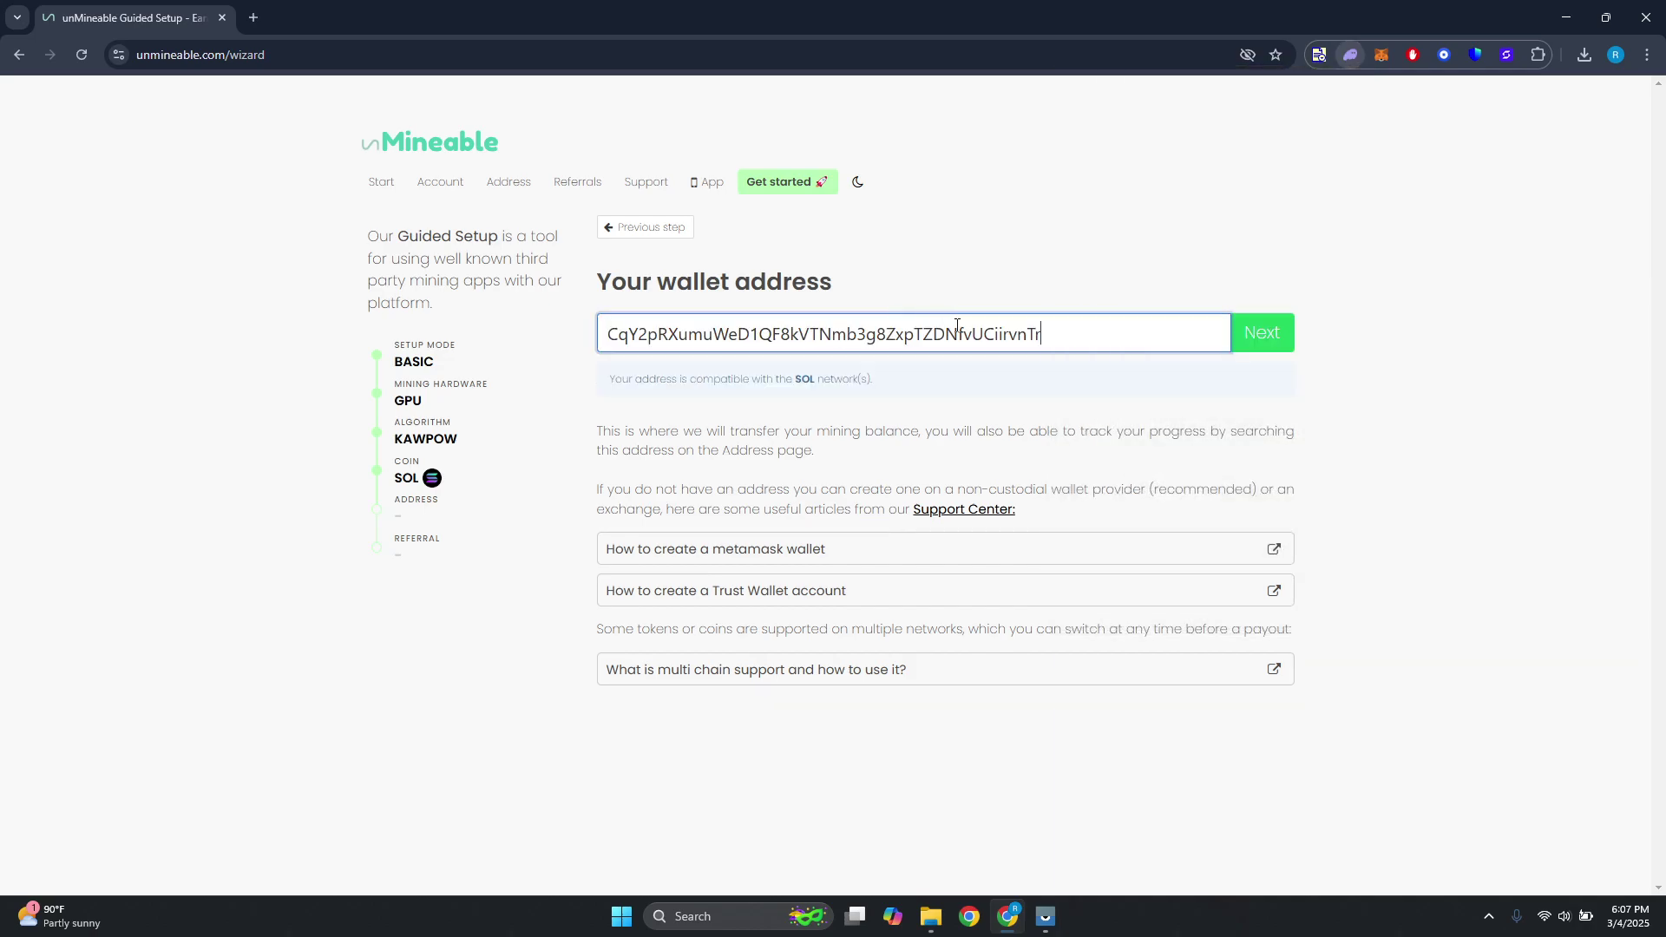
Step: Submit the address, skip the referral code, and review the NBMiner, GMiner and Team Red Miner notes
left_click(1269, 333)
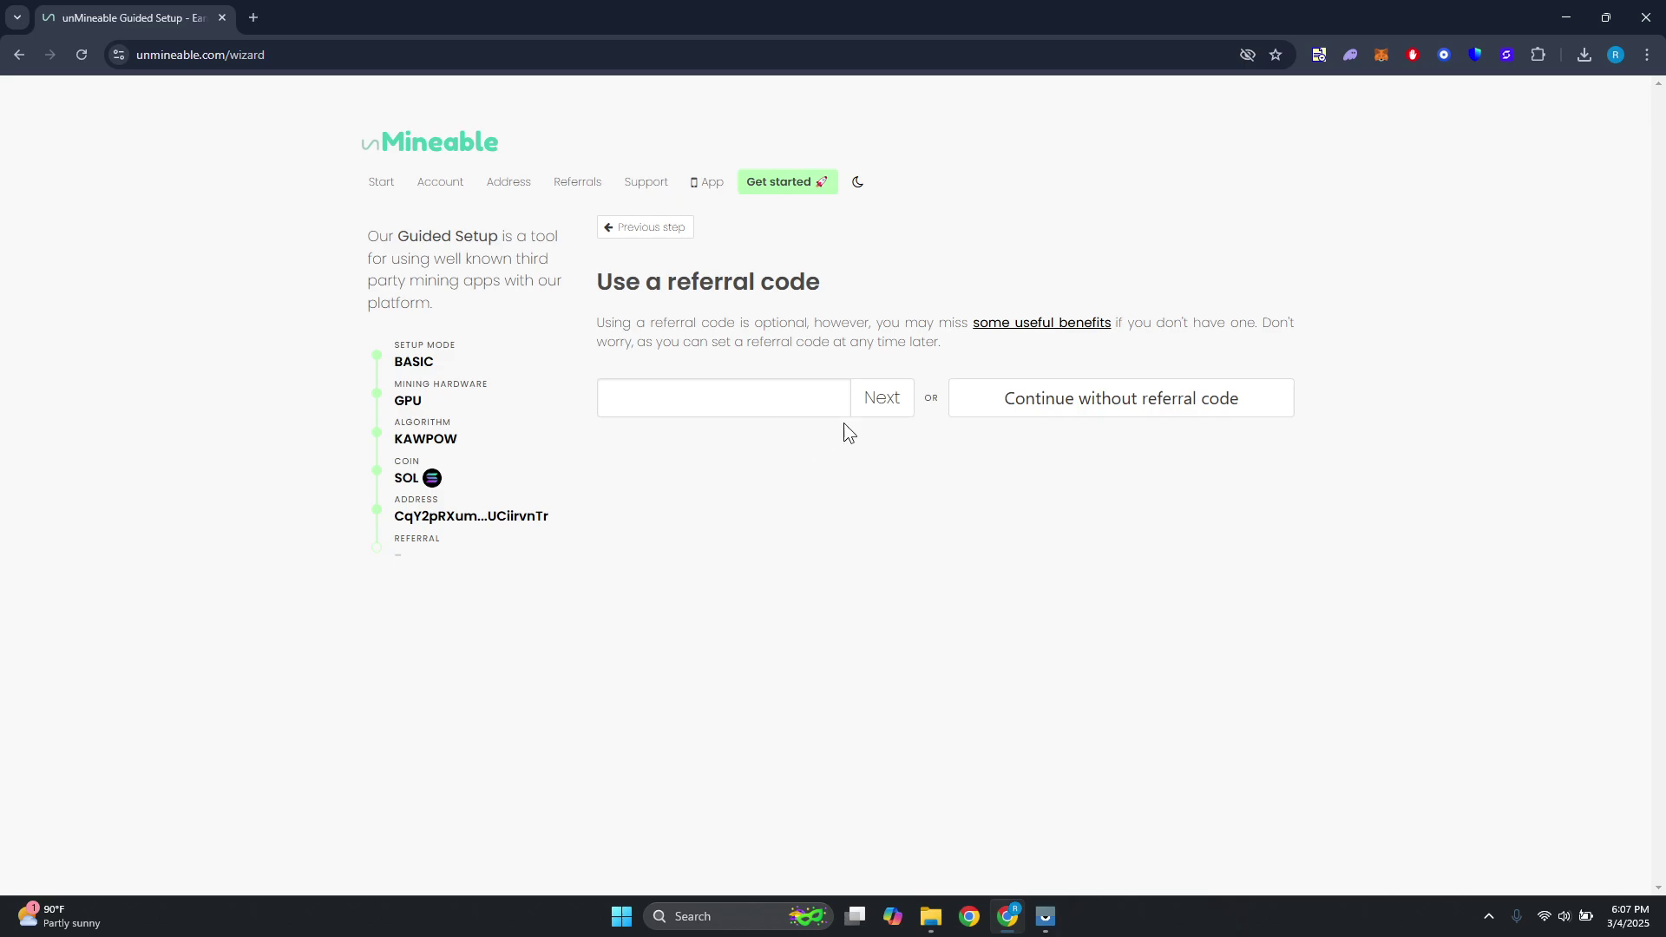
left_click(1076, 417)
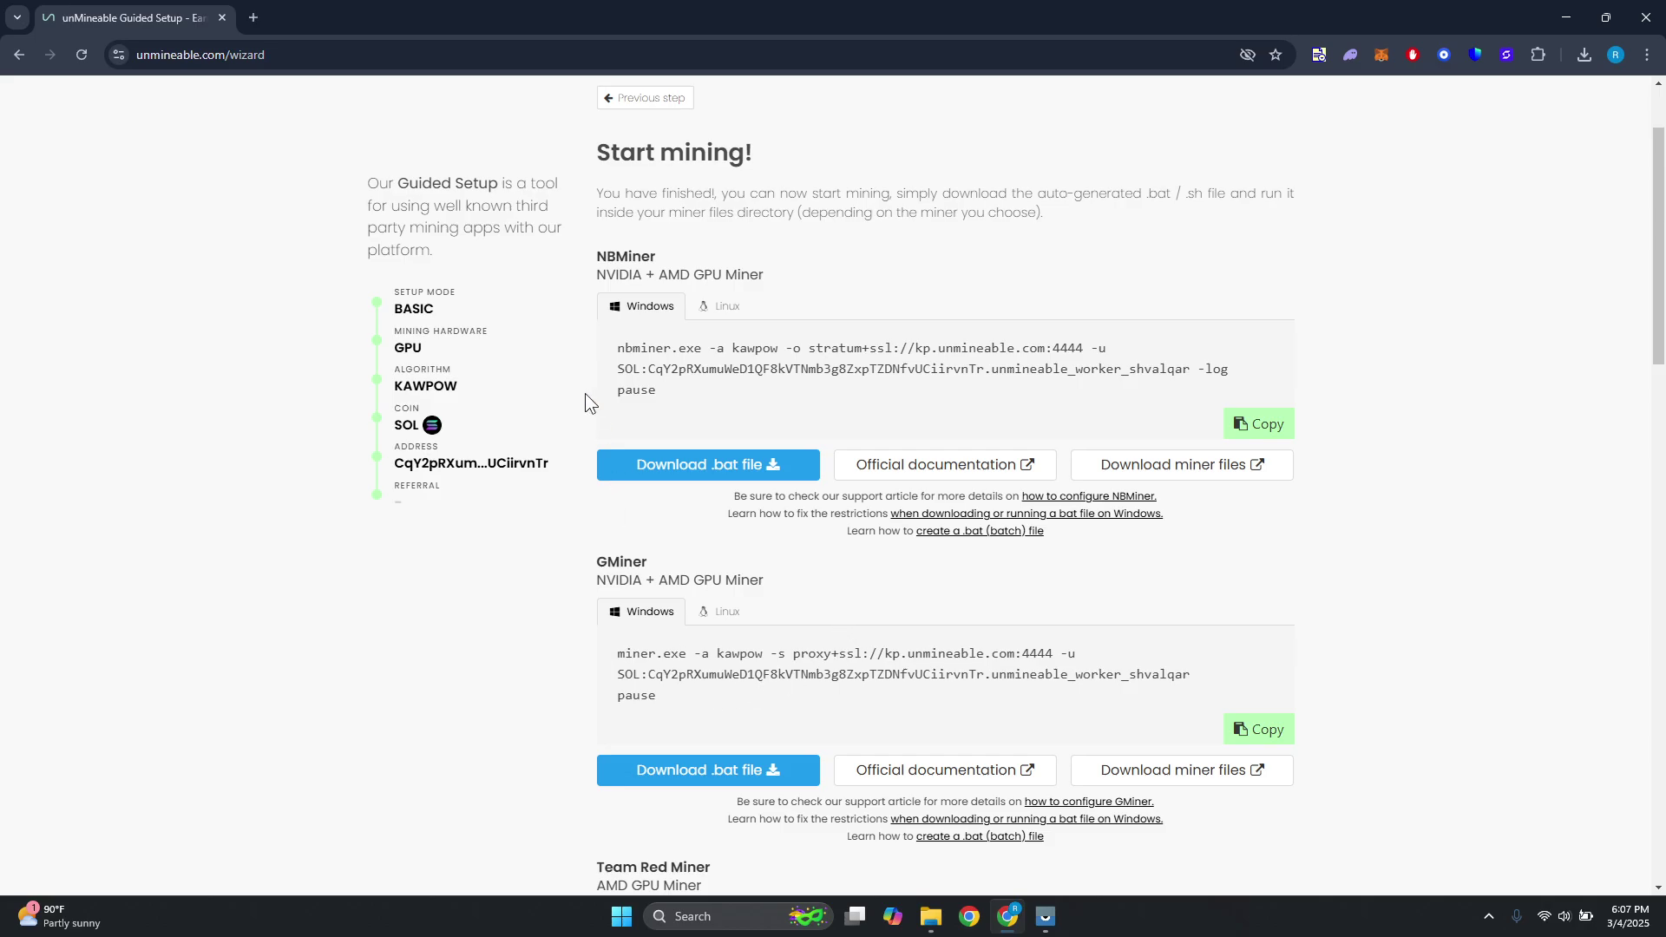
left_click_drag(595, 271, 783, 276)
left_click(812, 262)
left_click_drag(590, 585, 854, 575)
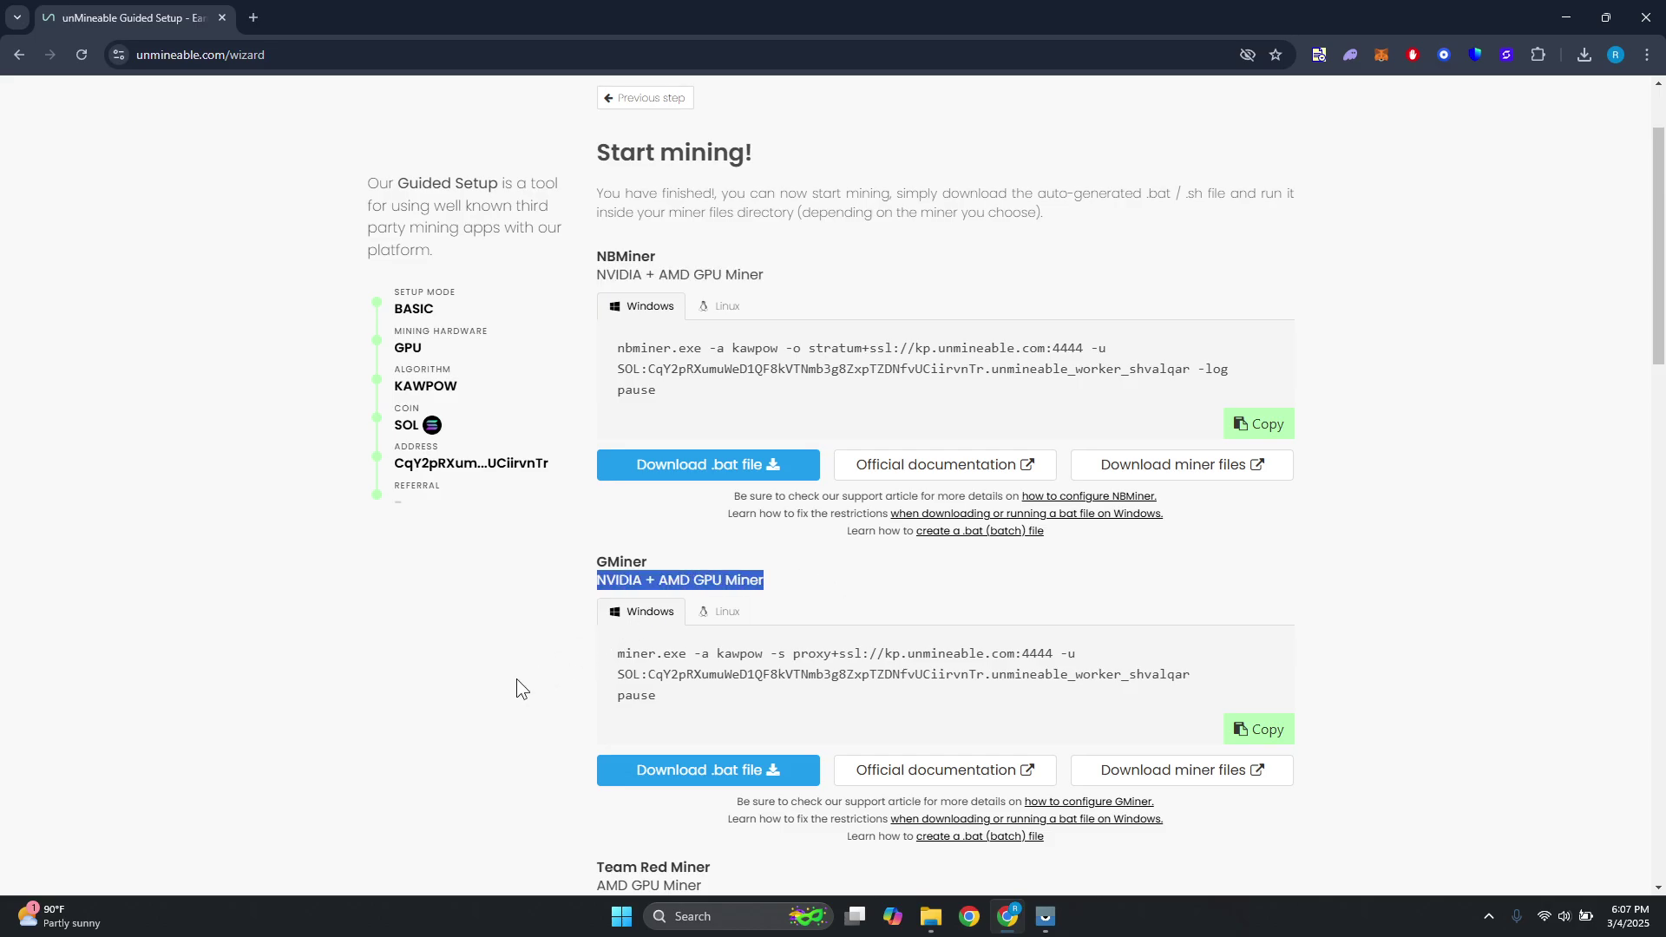
scroll(517, 679, "down", 4)
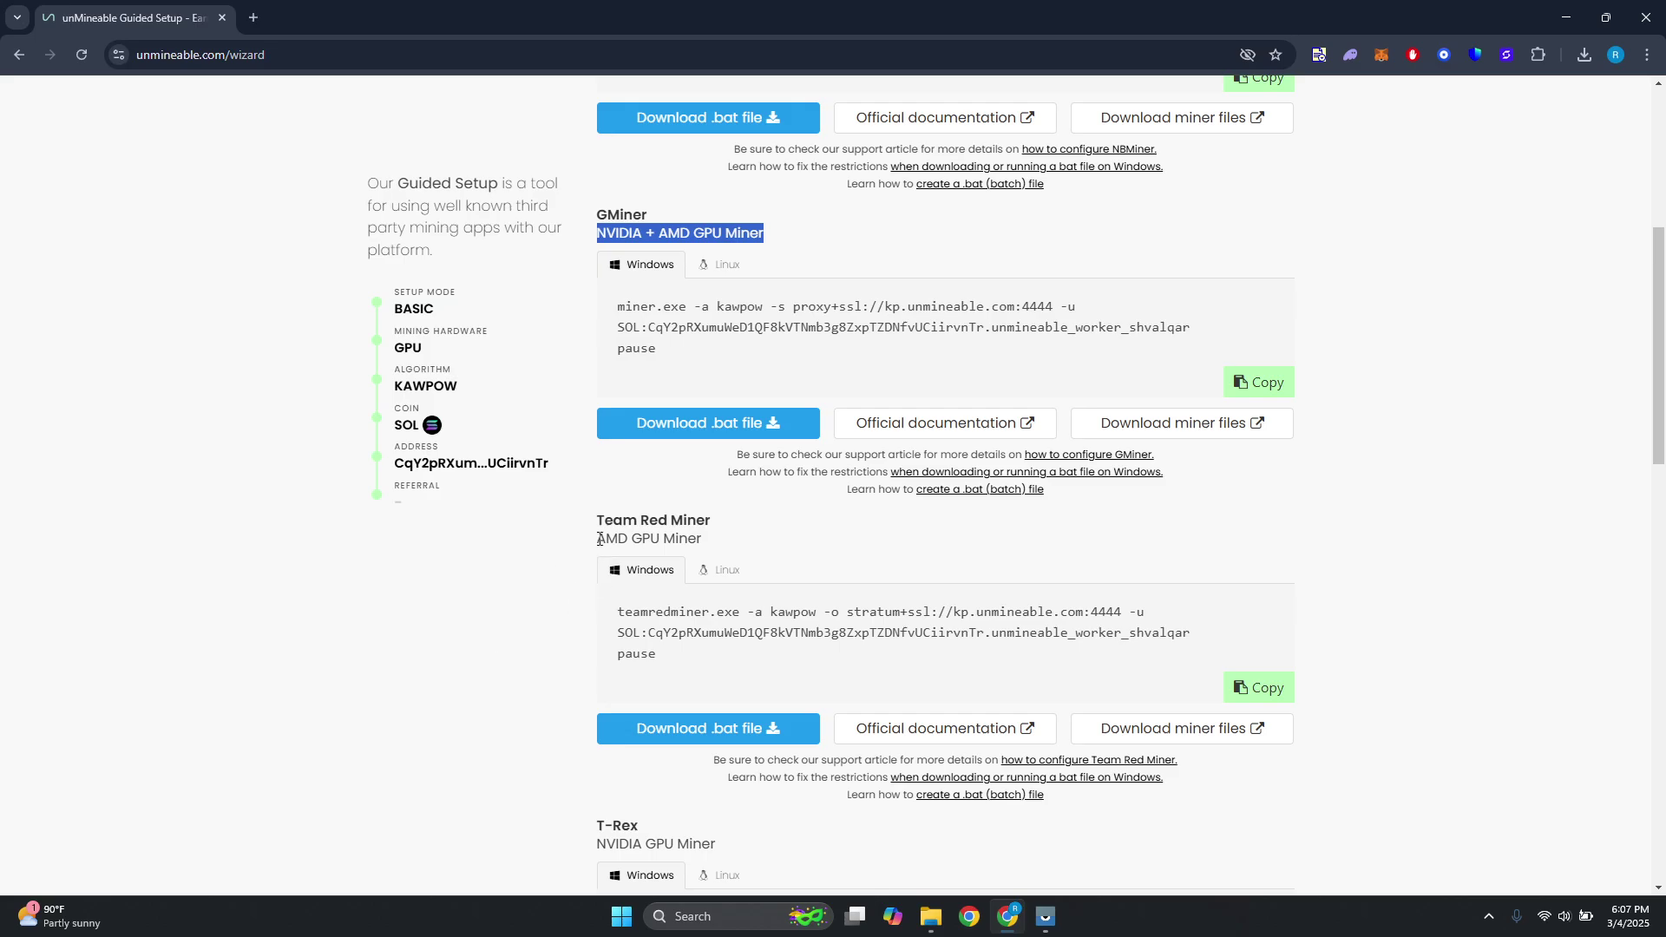
left_click_drag(598, 538, 734, 542)
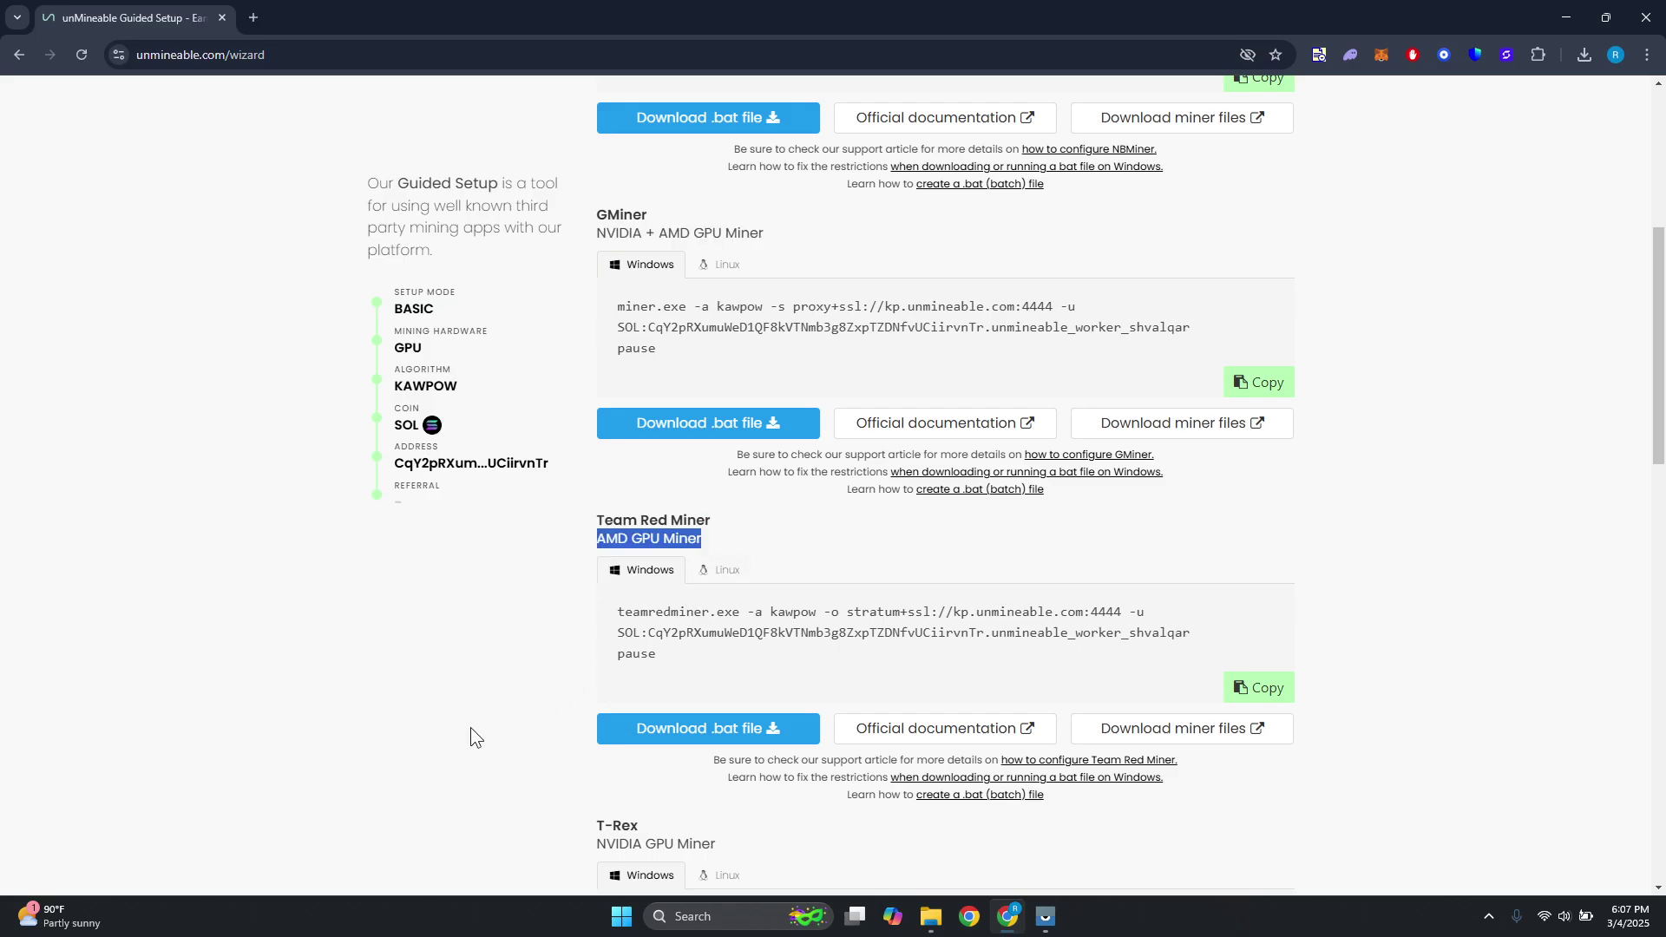
scroll(471, 727, "up", 5)
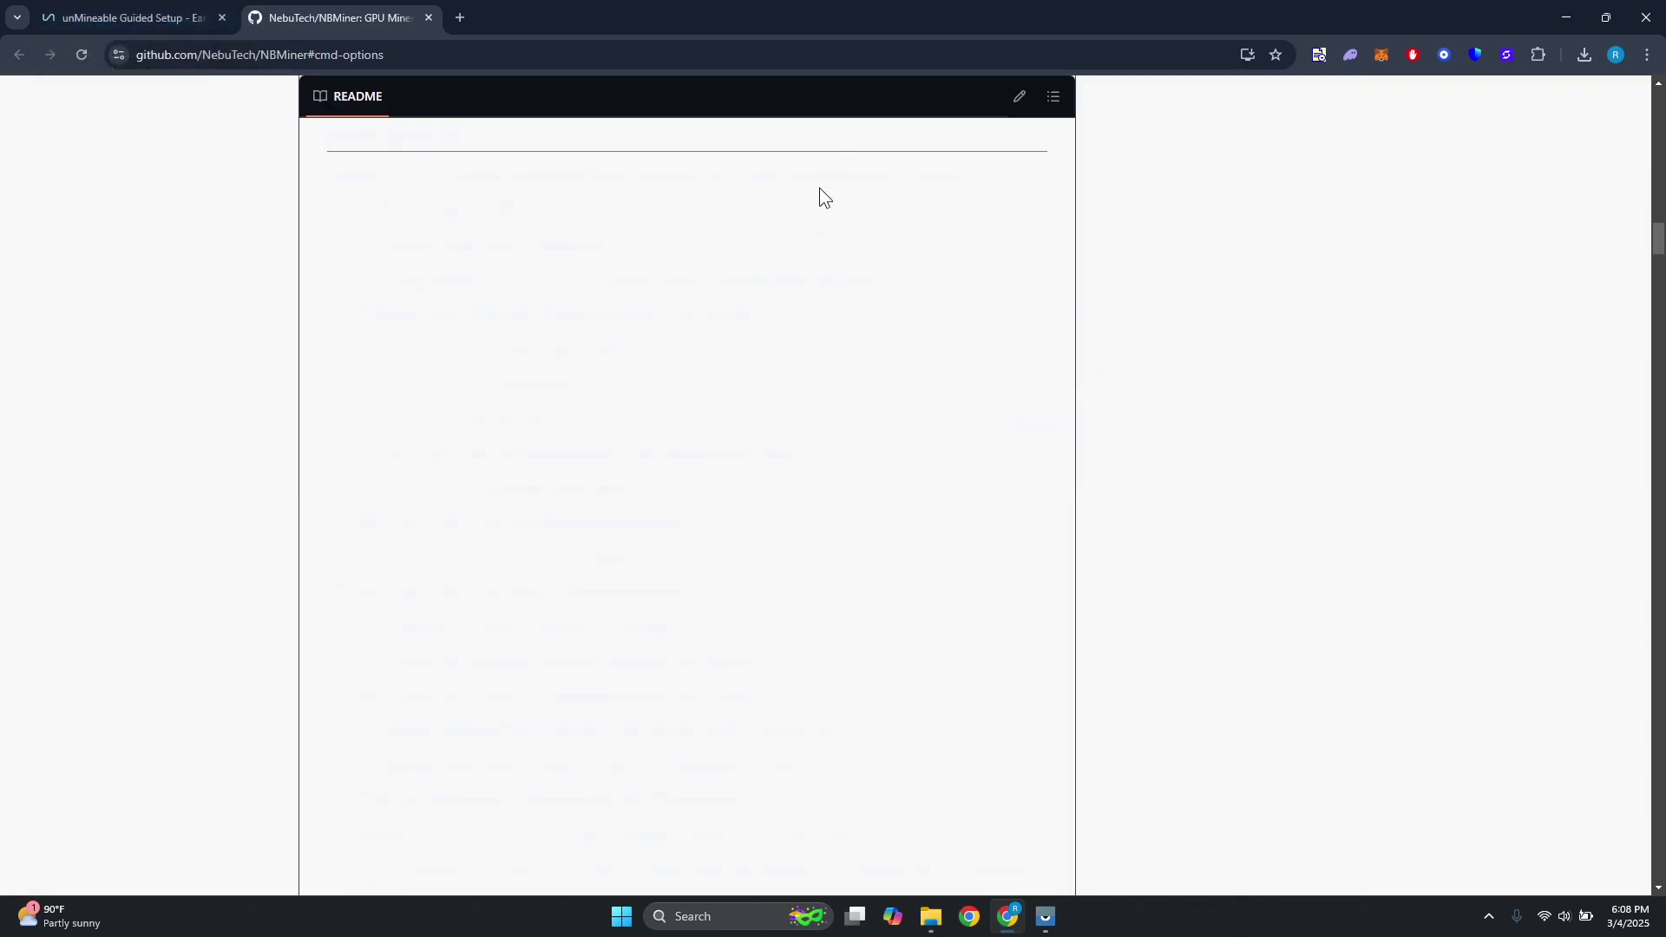
Step: Review NBMiner's README CMD options, then open its miner file downloads from the unMineable results
scroll(555, 460, "down", 3)
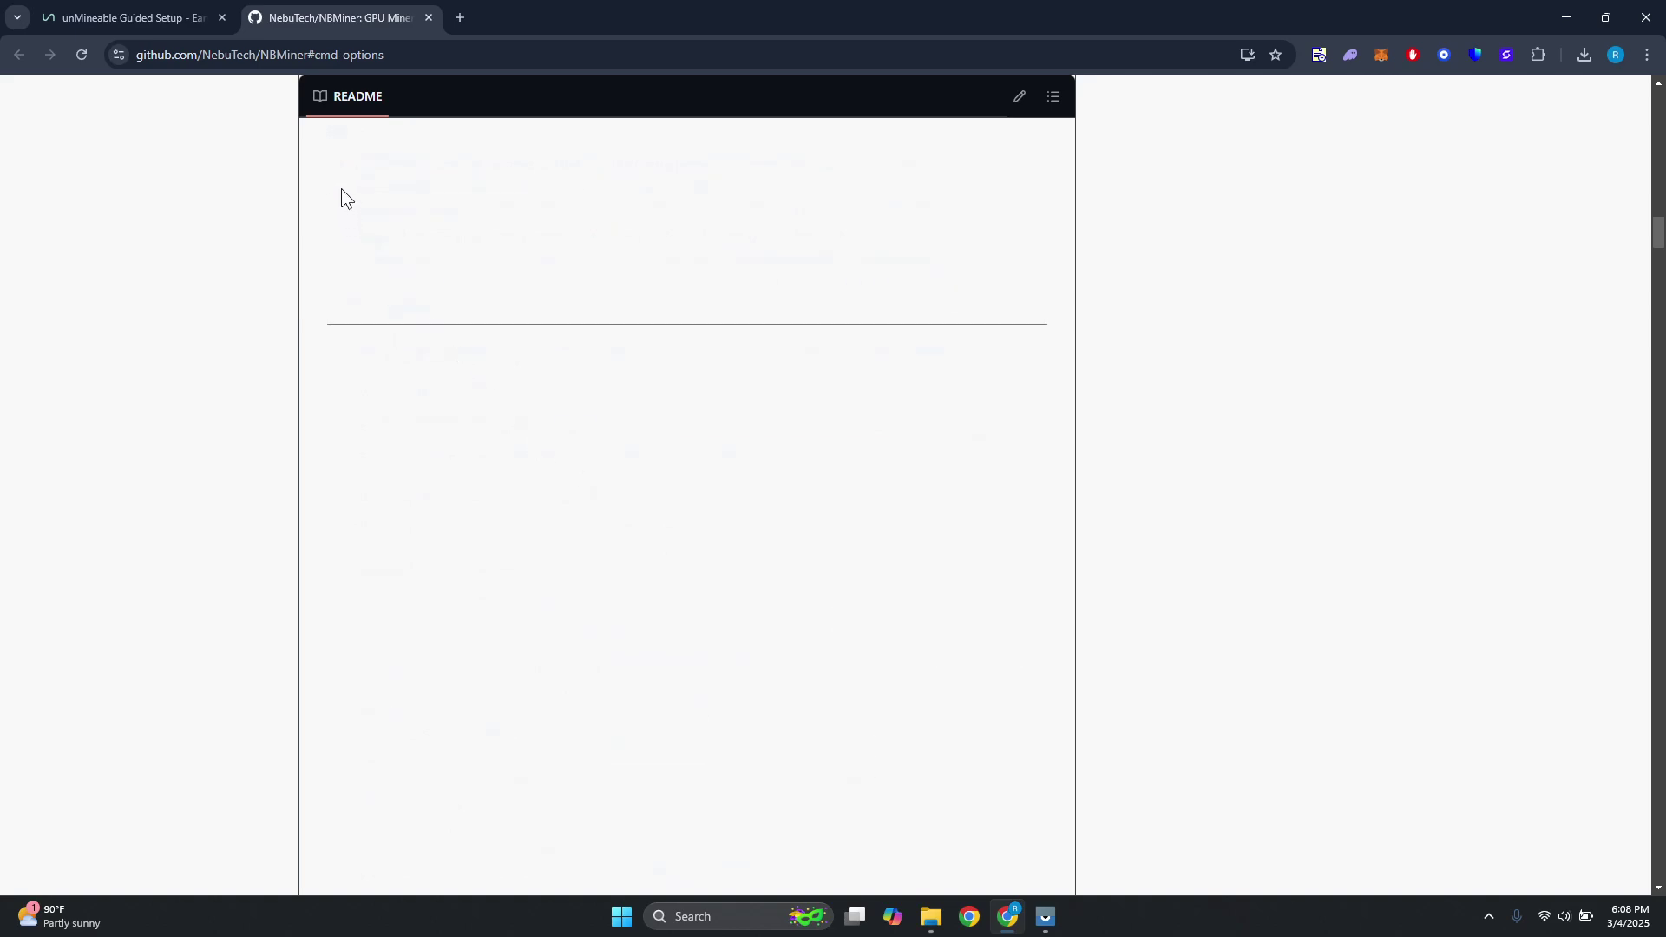
left_click_drag(341, 189, 920, 507)
scroll(826, 581, "down", 3)
scroll(876, 576, "up", 2)
scroll(862, 511, "down", 5)
scroll(870, 521, "down", 10)
scroll(167, 346, "up", 12)
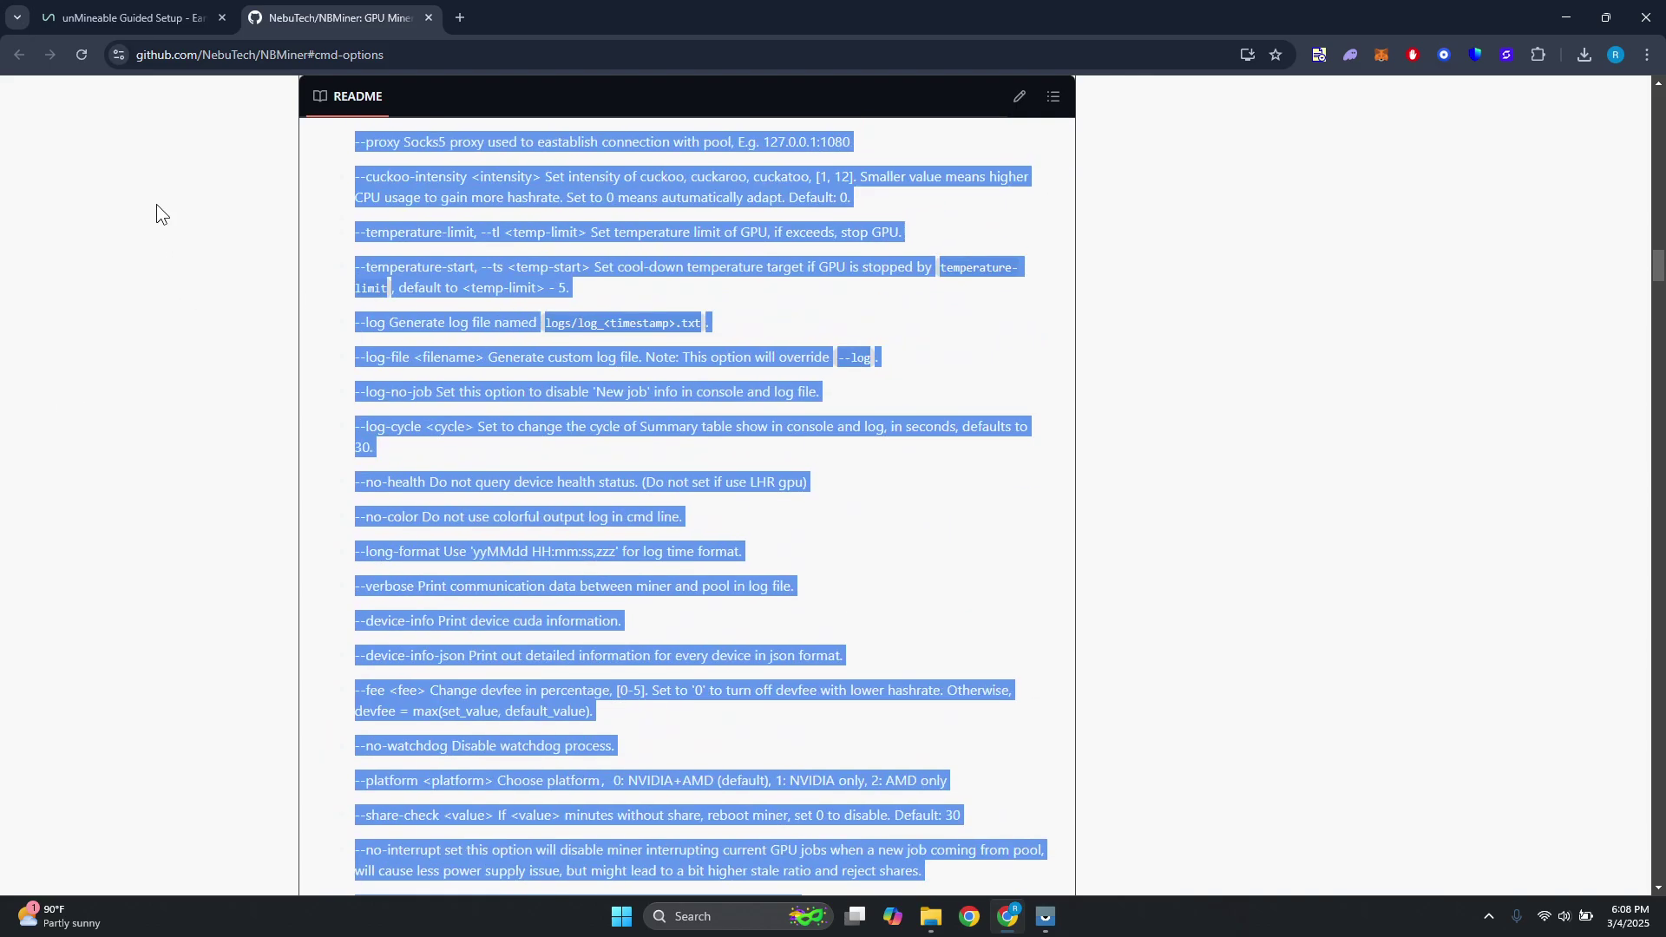
left_click(197, 10)
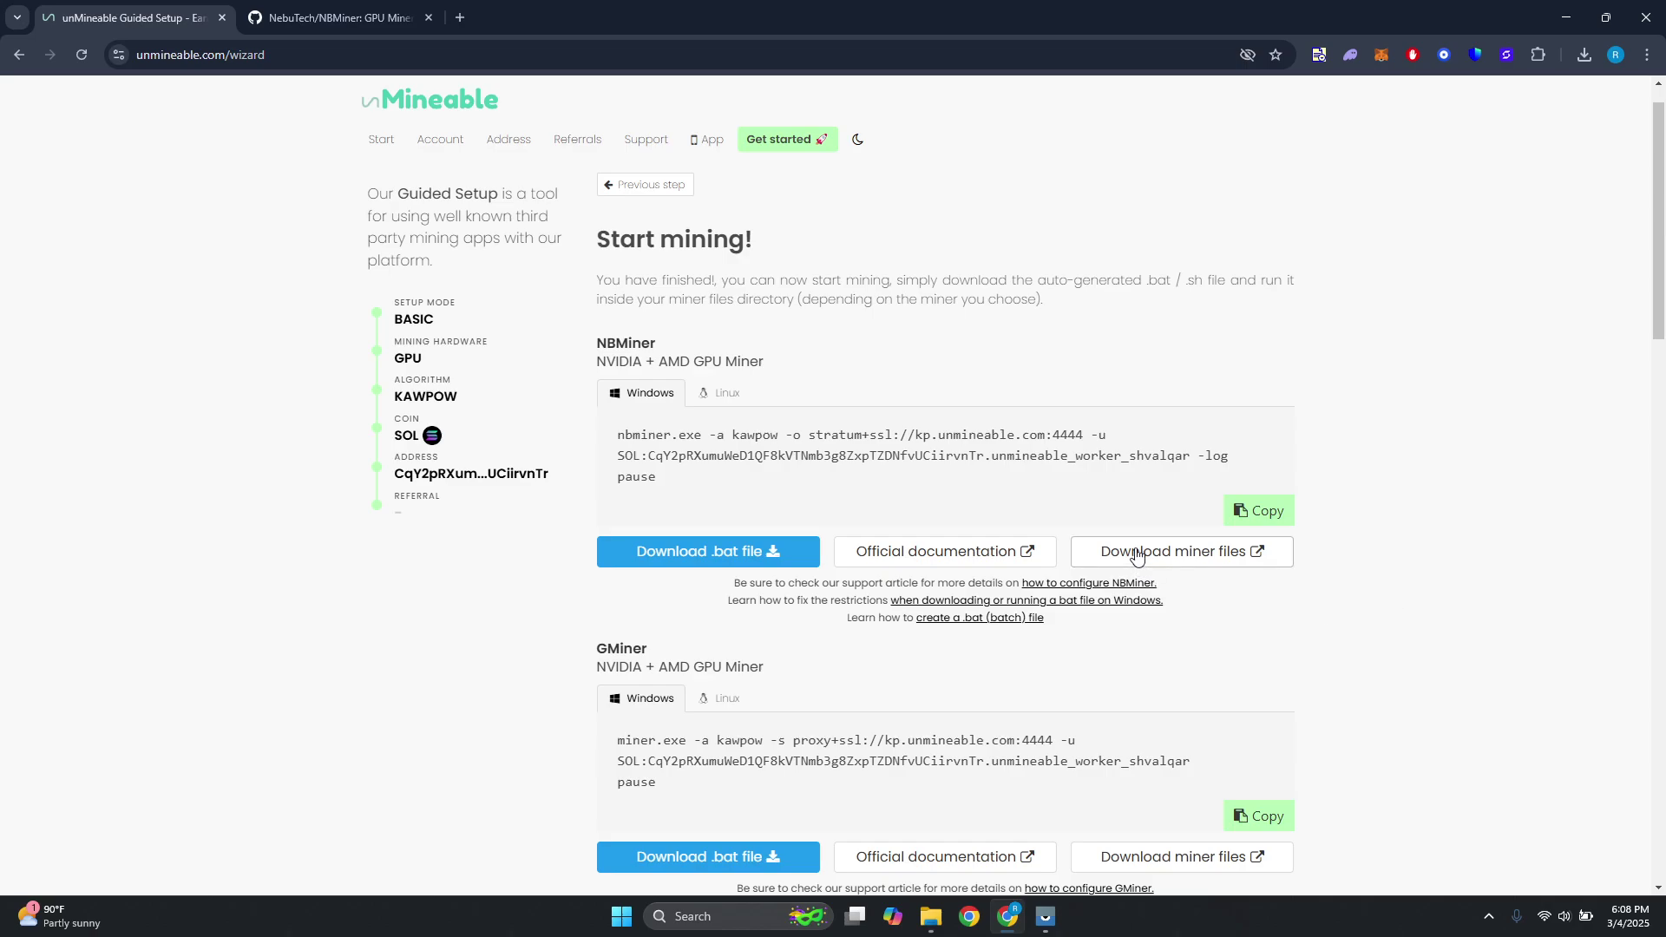
left_click(1180, 560)
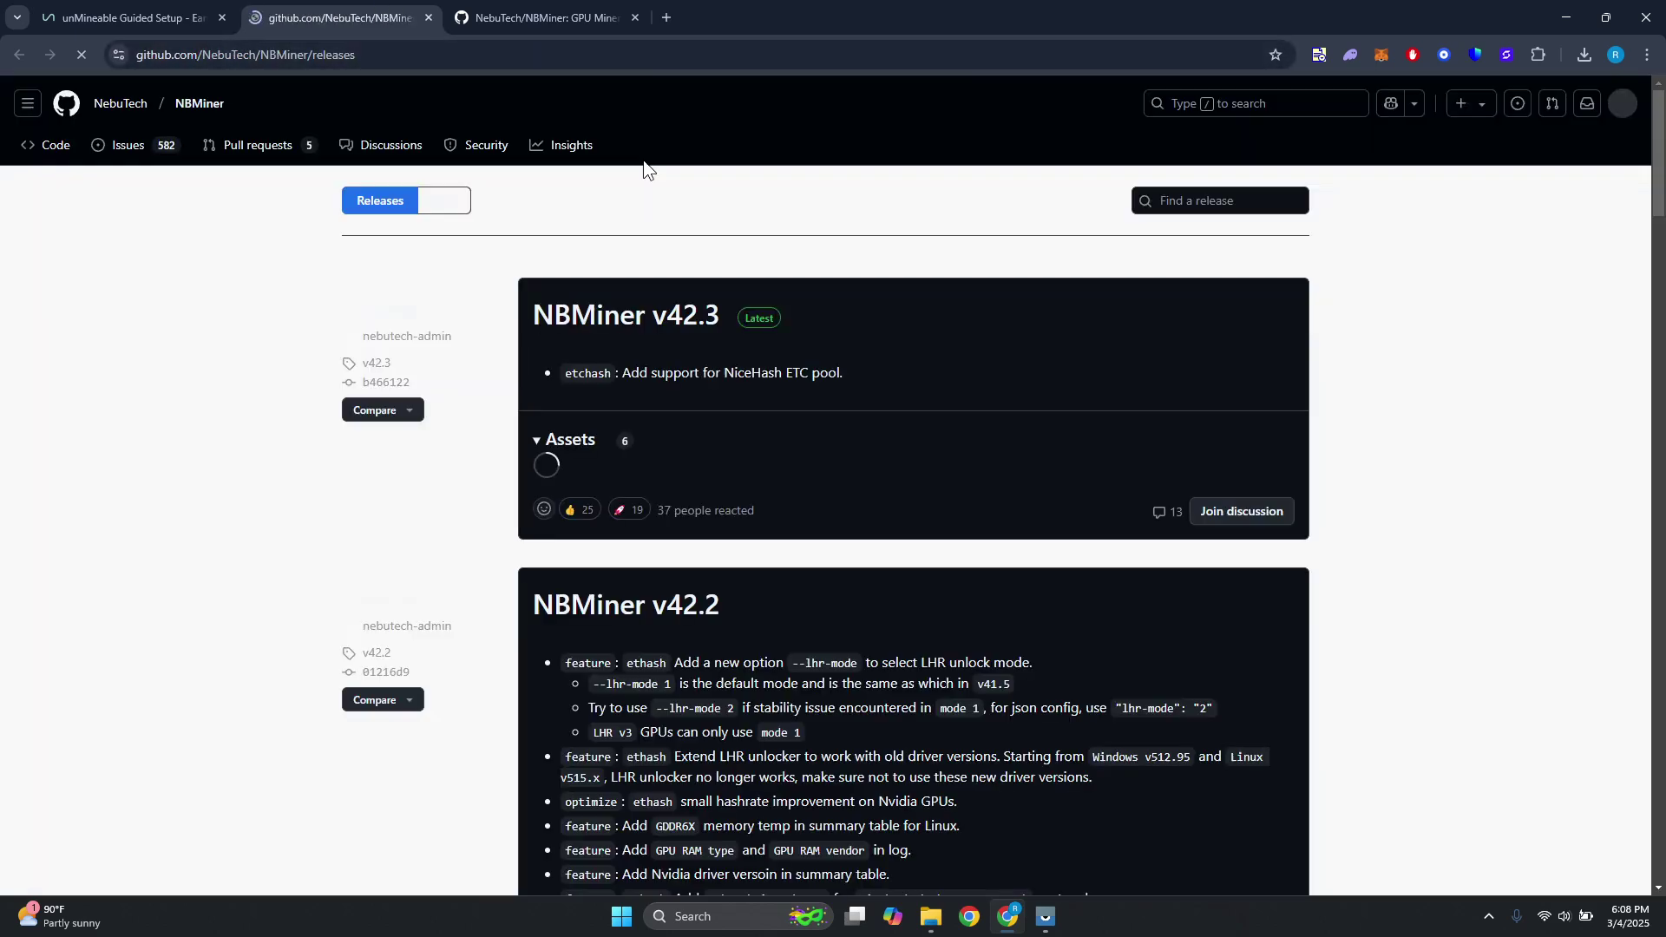
Step: Browse the NBMiner releases back to v42.3 and download NBMiner_42.3_Win.zip
scroll(647, 427, "down", 5)
scroll(653, 427, "down", 20)
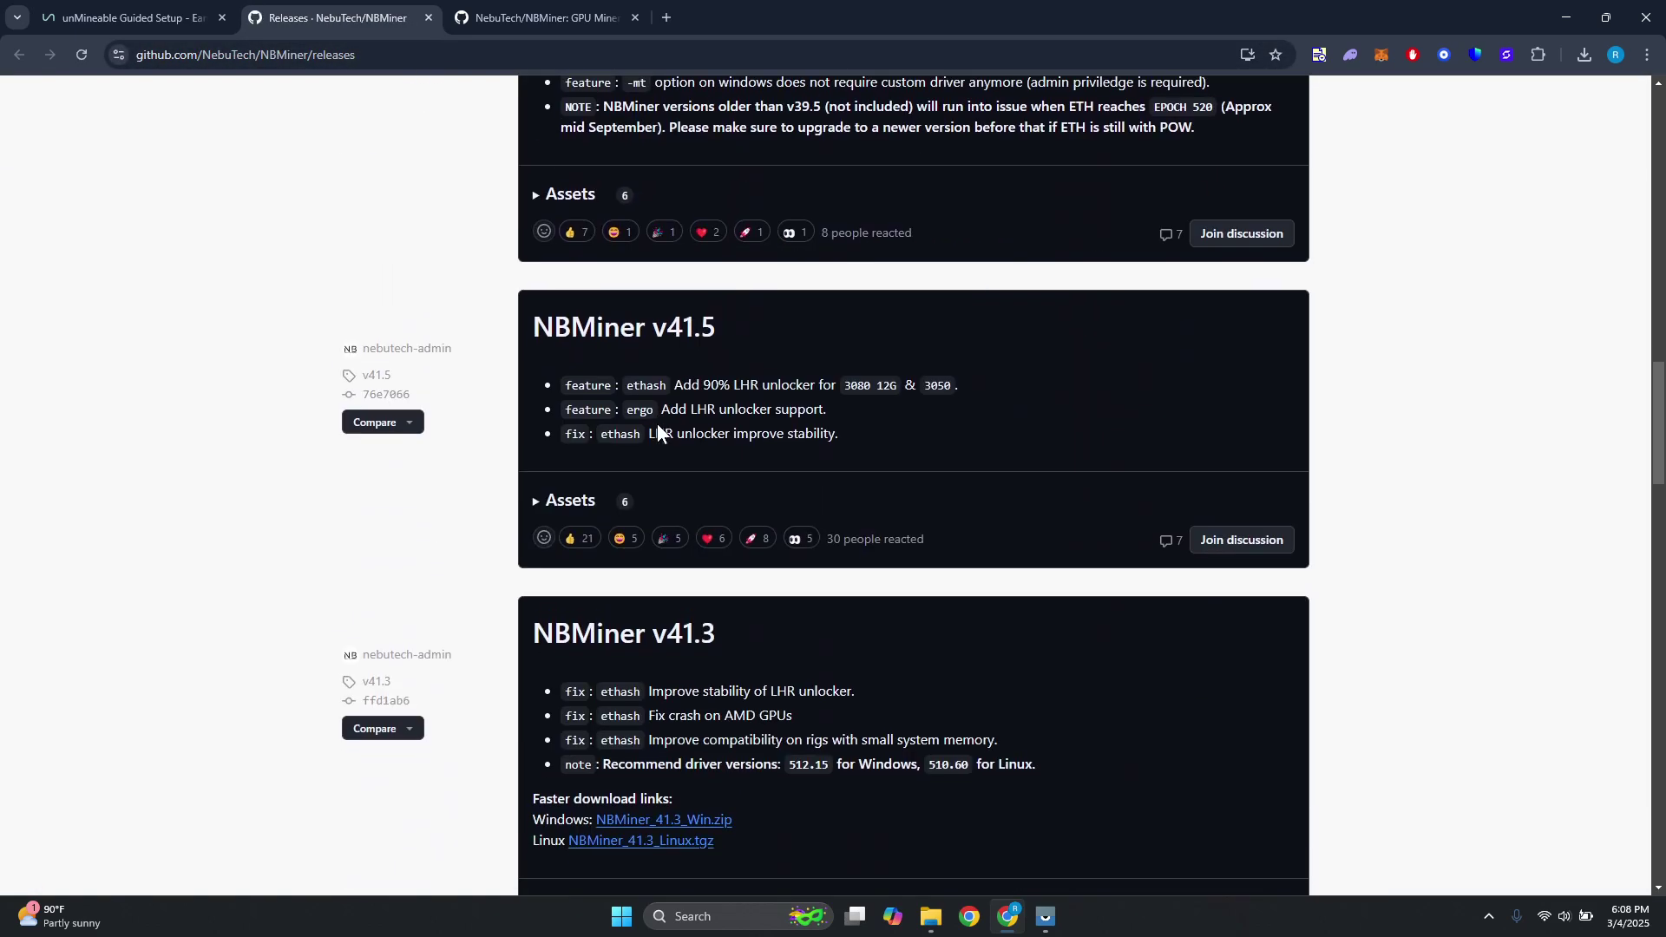
scroll(660, 423, "down", 12)
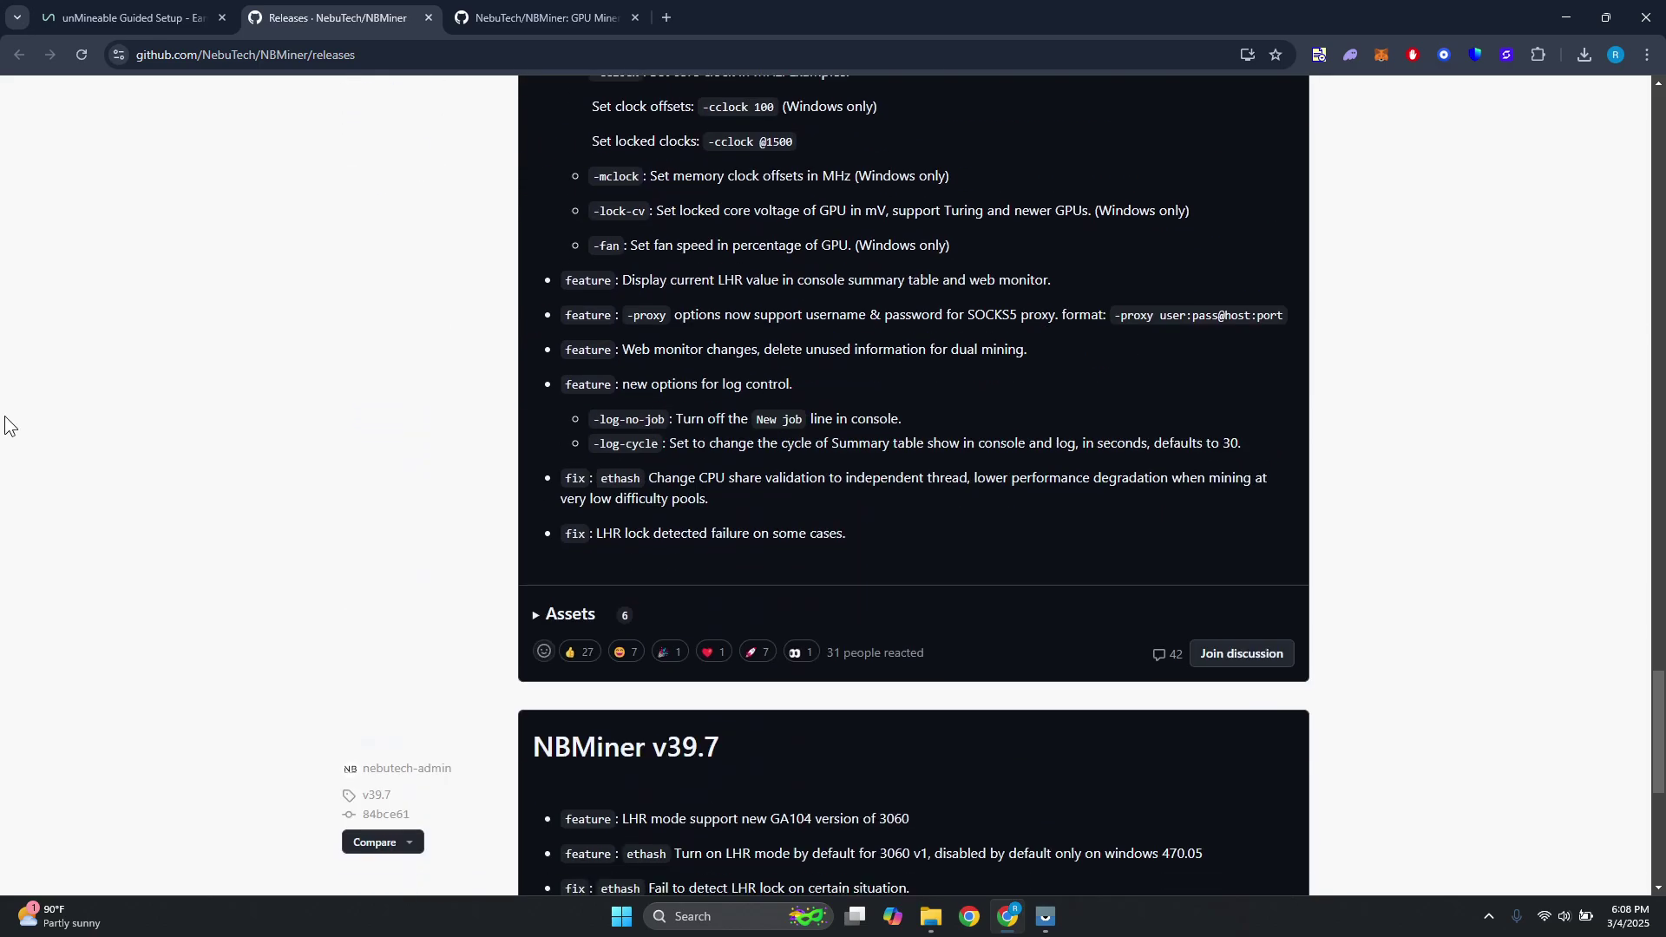
key("Home")
scroll(402, 477, "down", 20)
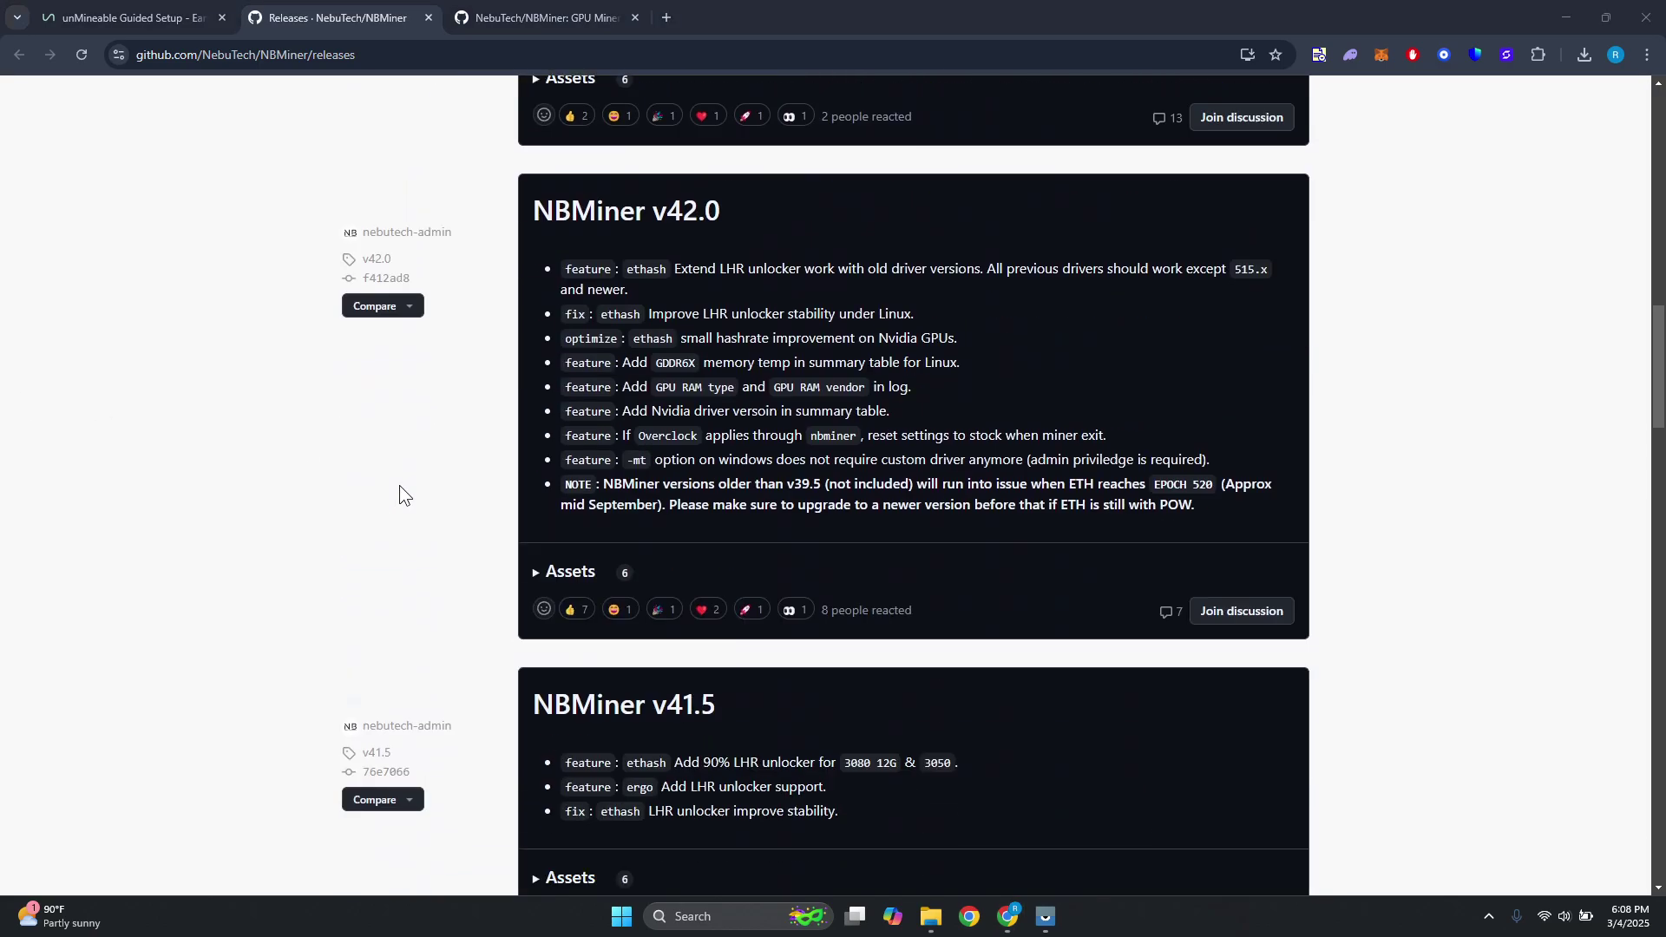
scroll(399, 486, "up", 20)
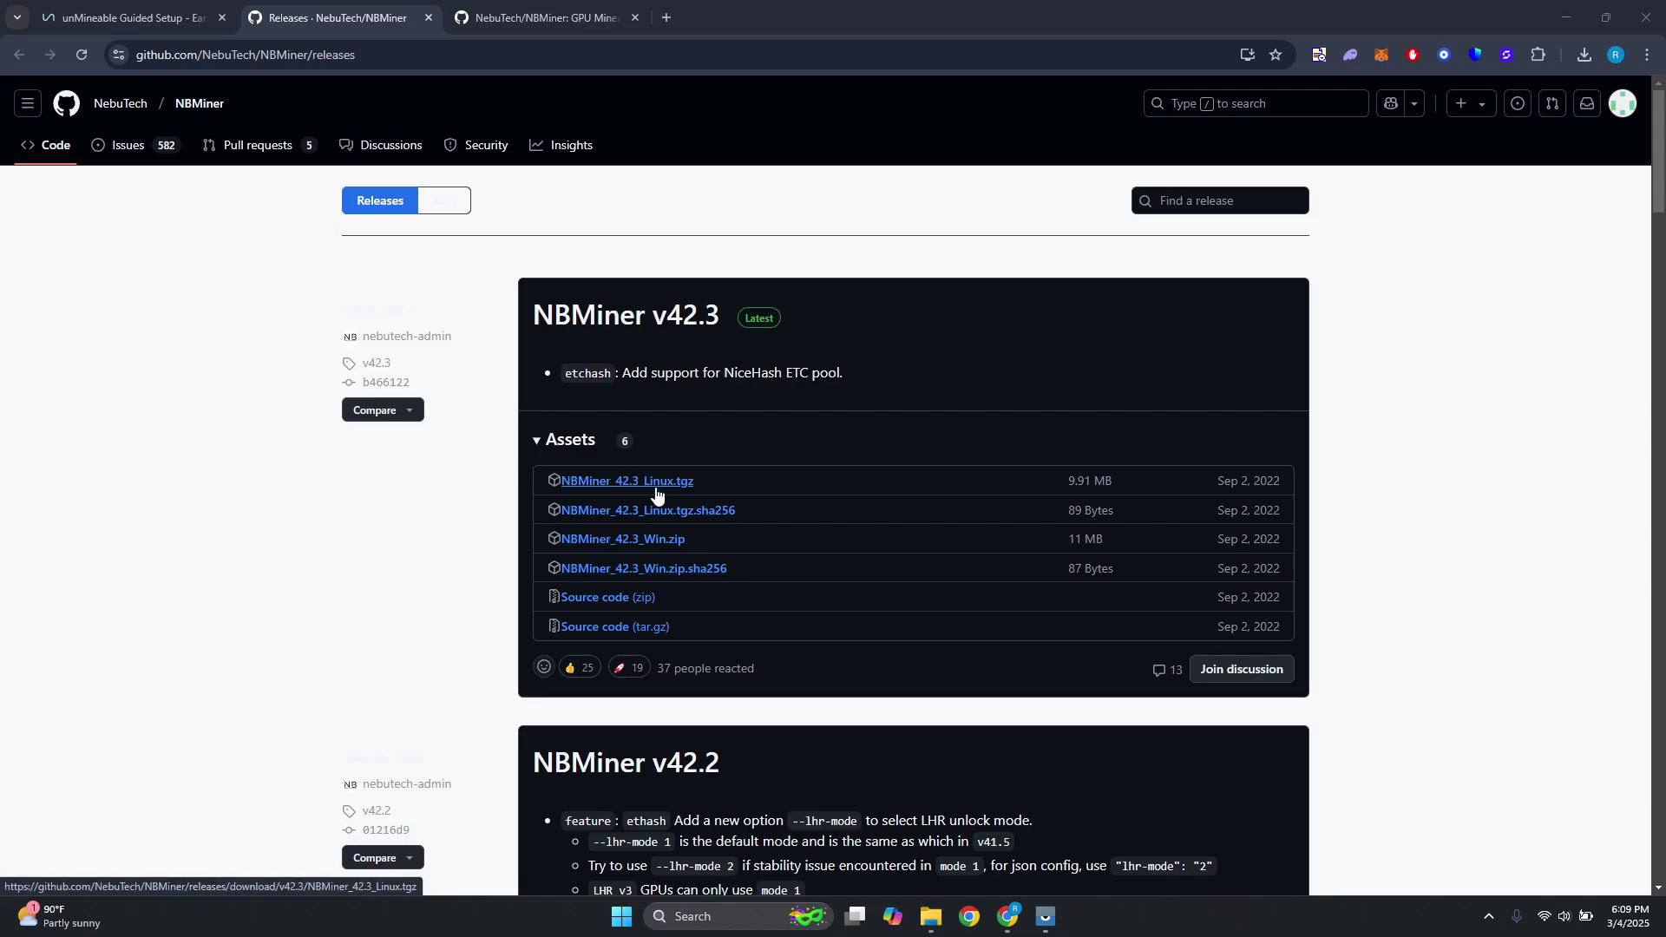
left_click(627, 539)
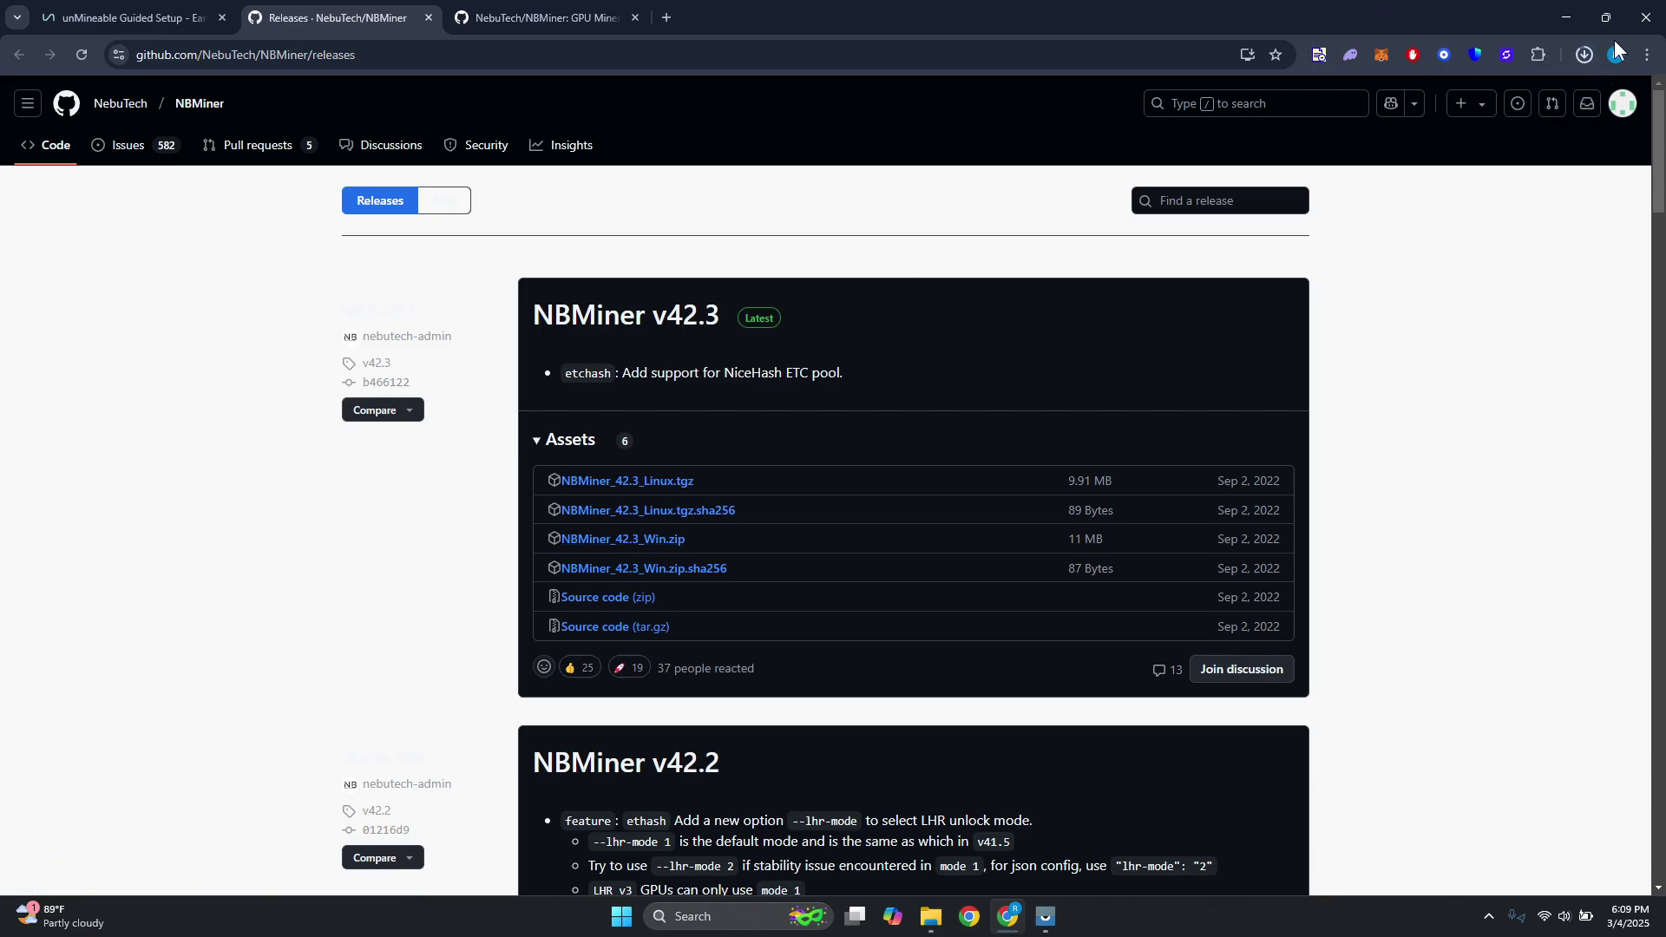
Step: Open the downloaded NBMiner_42.3_Win.zip, copy NBMiner_Win to the desktop, and close the archive
left_click(1590, 53)
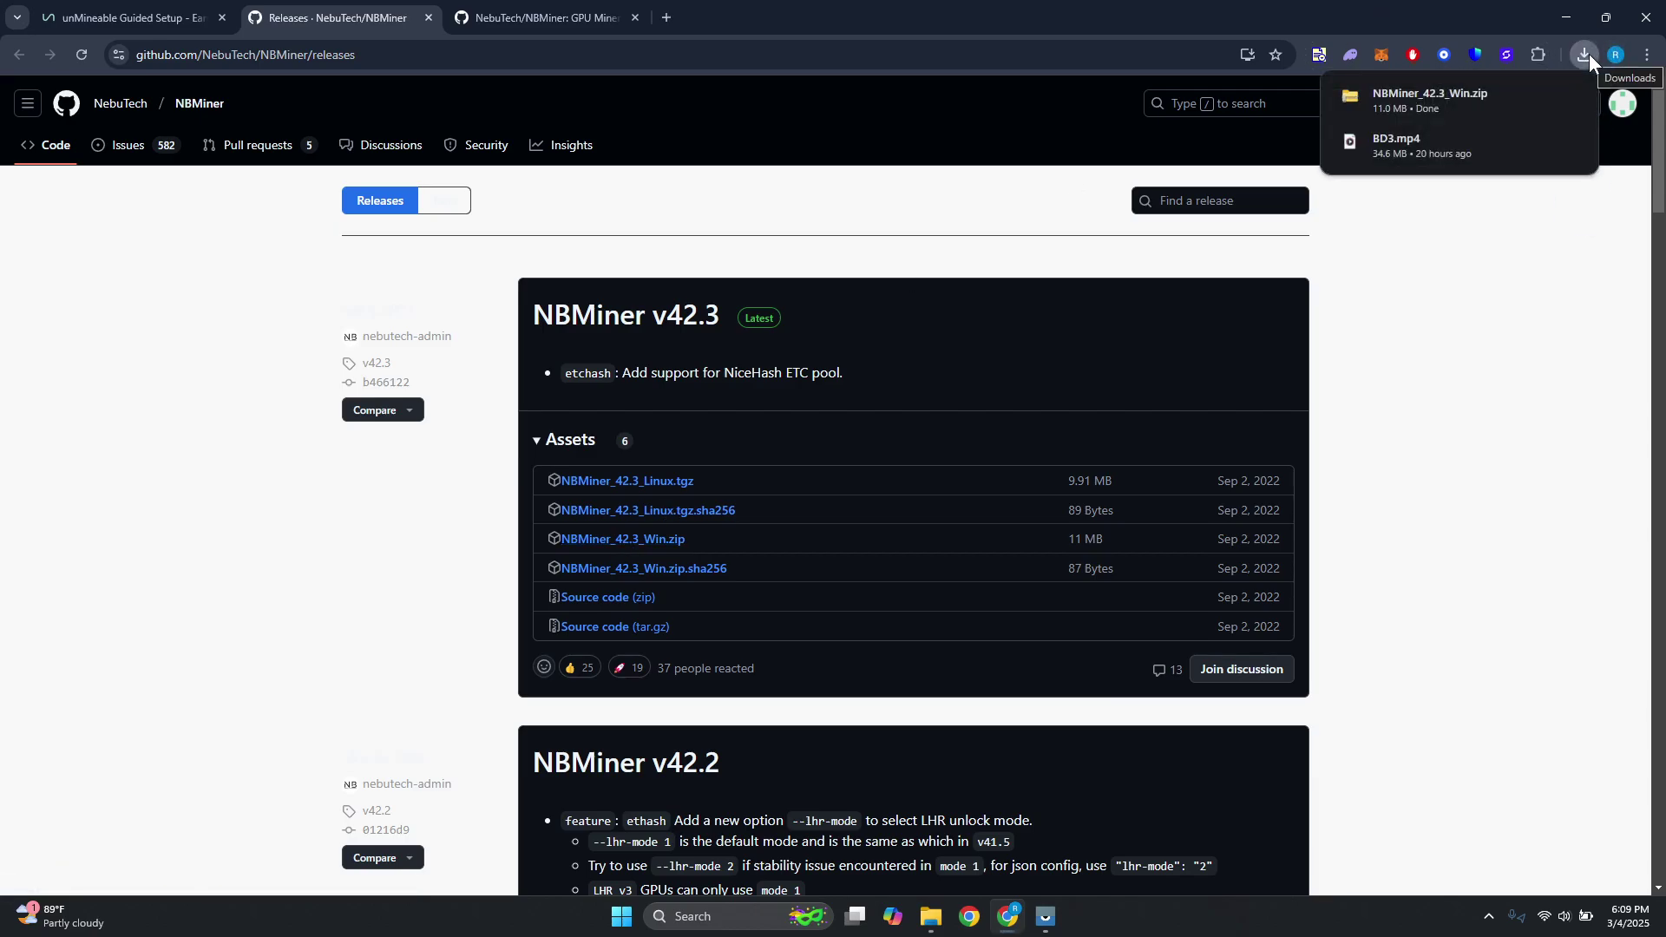
left_click(1539, 95)
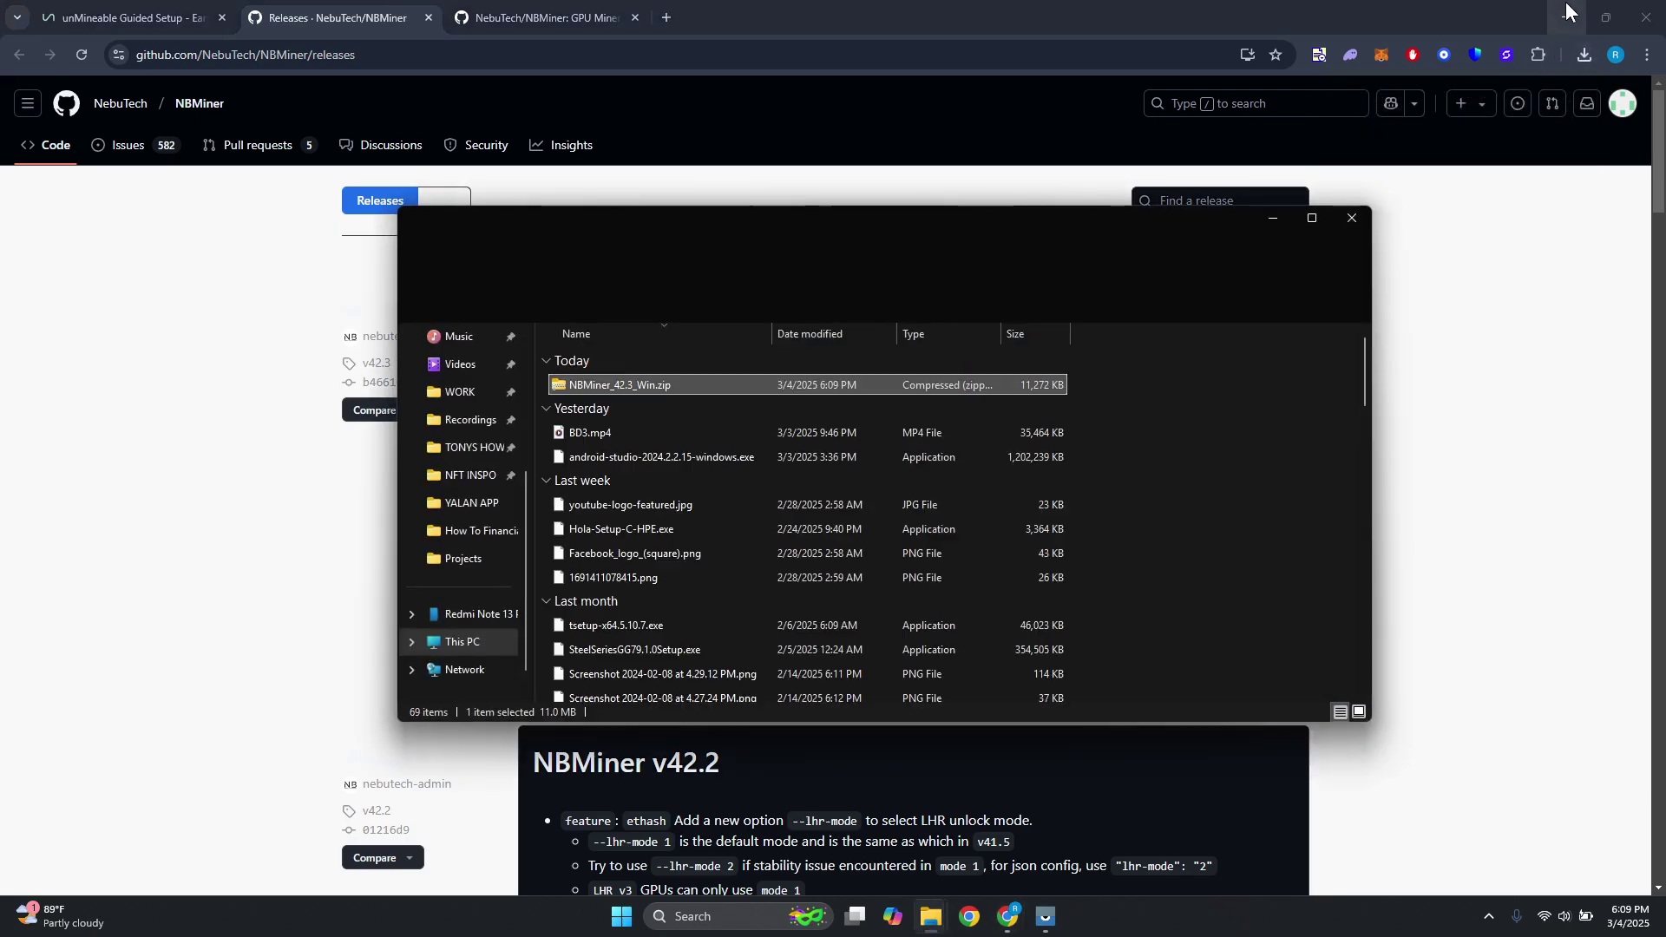
left_click(1567, 12)
left_click(1567, 14)
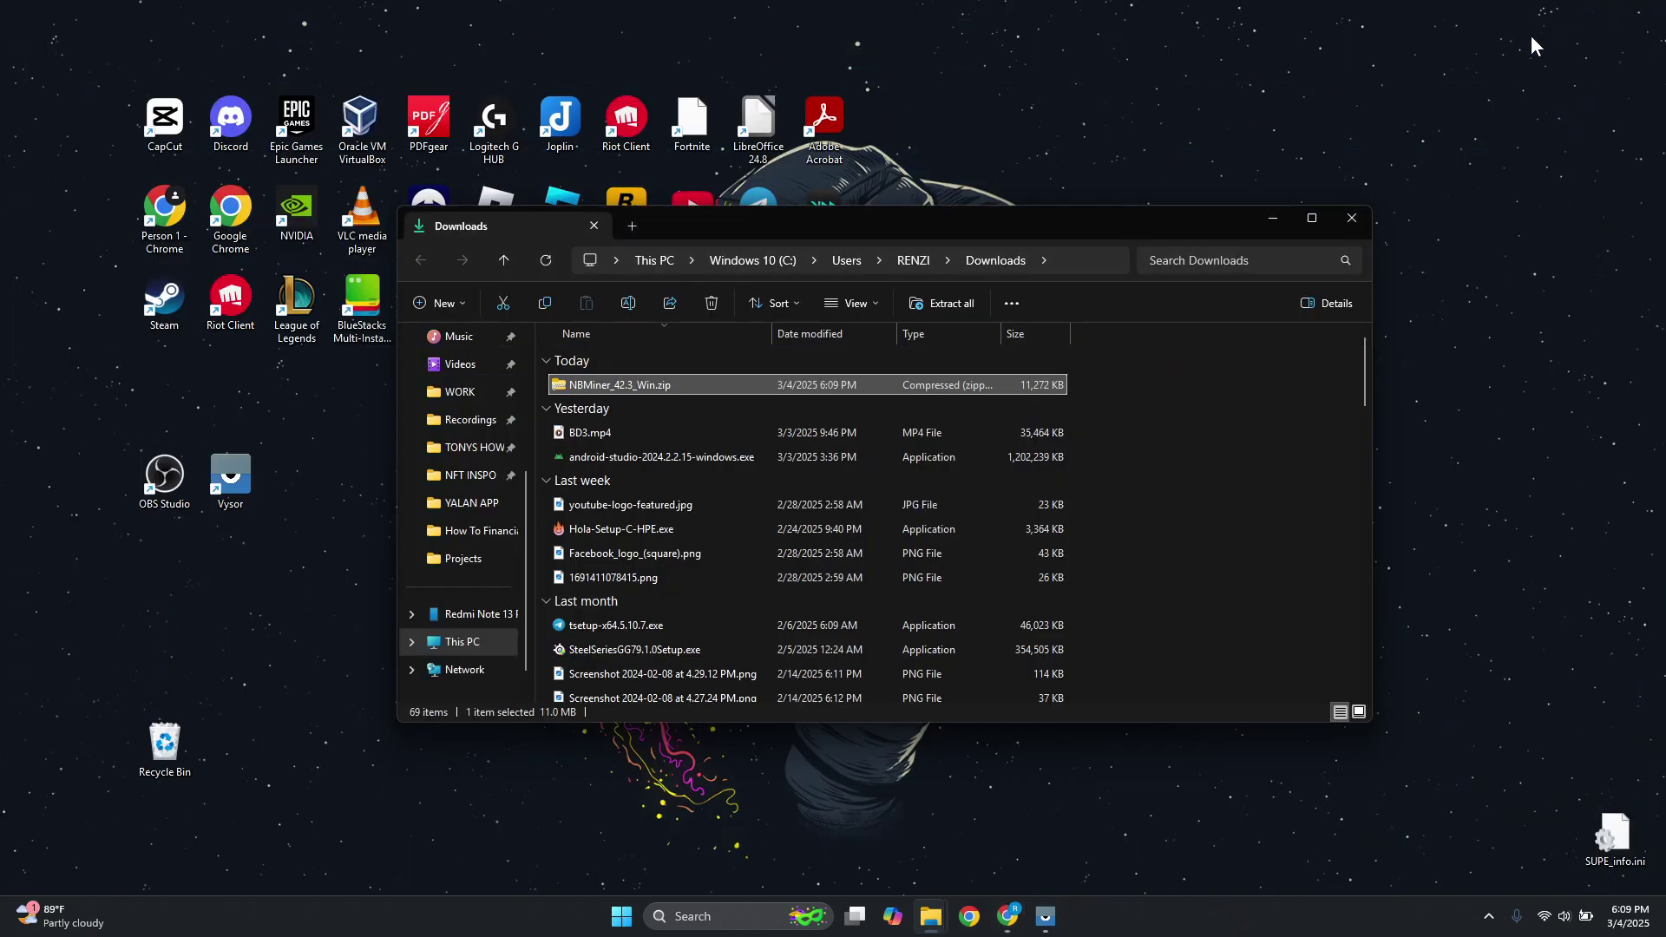
double_click(559, 382)
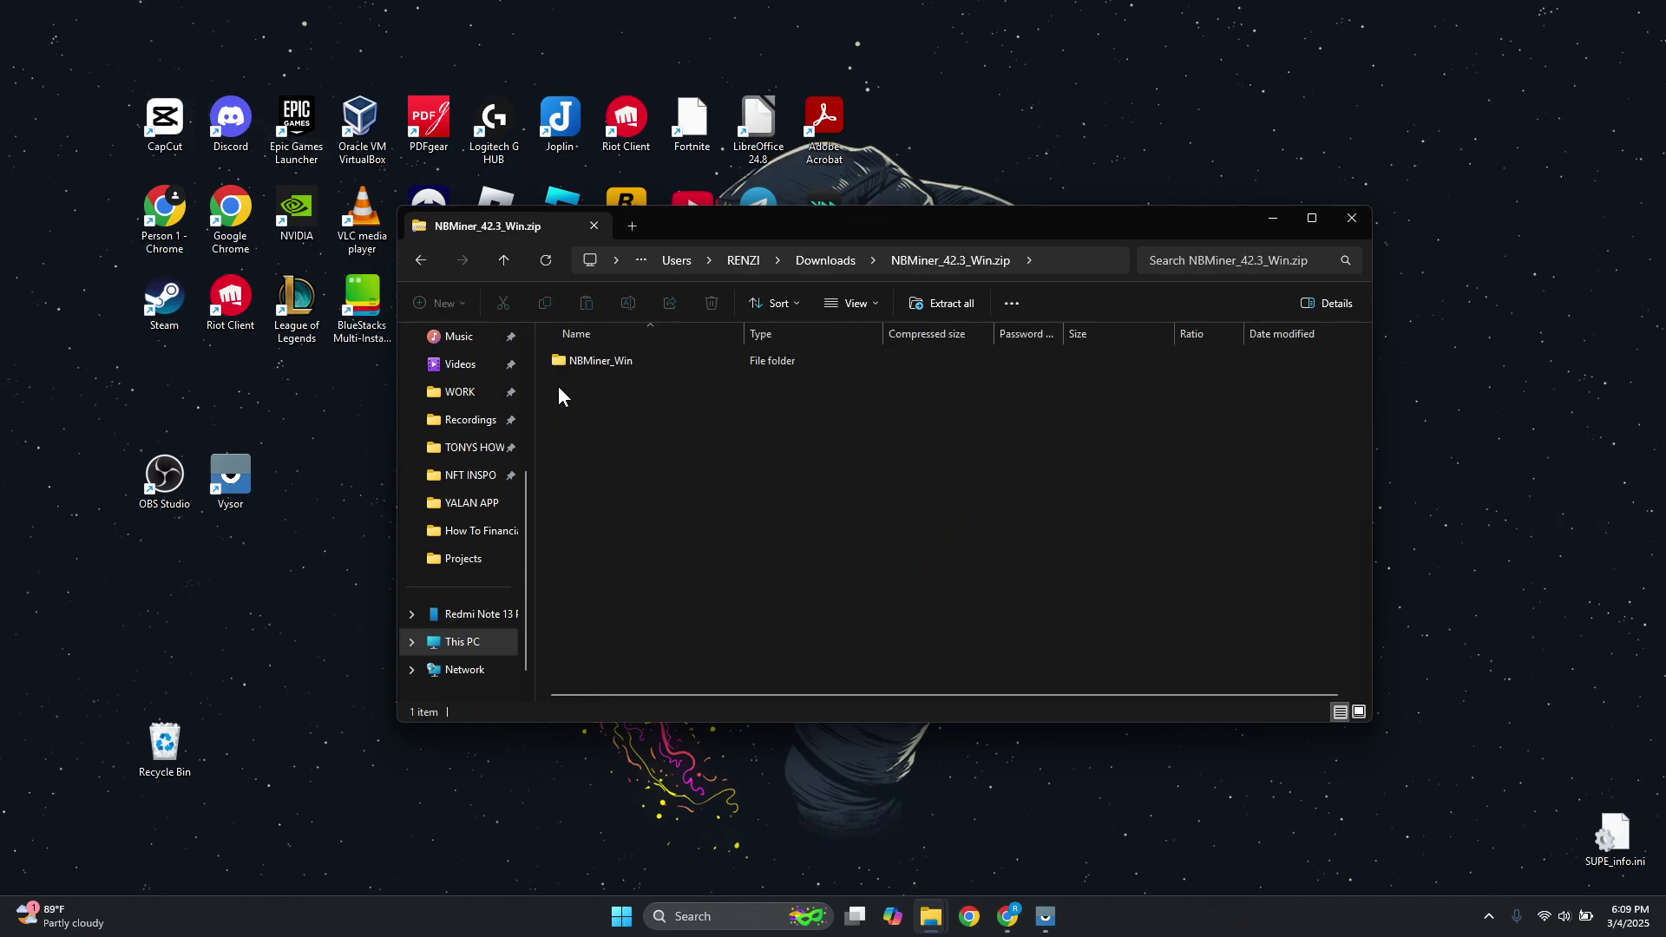
left_click_drag(590, 359, 1052, 146)
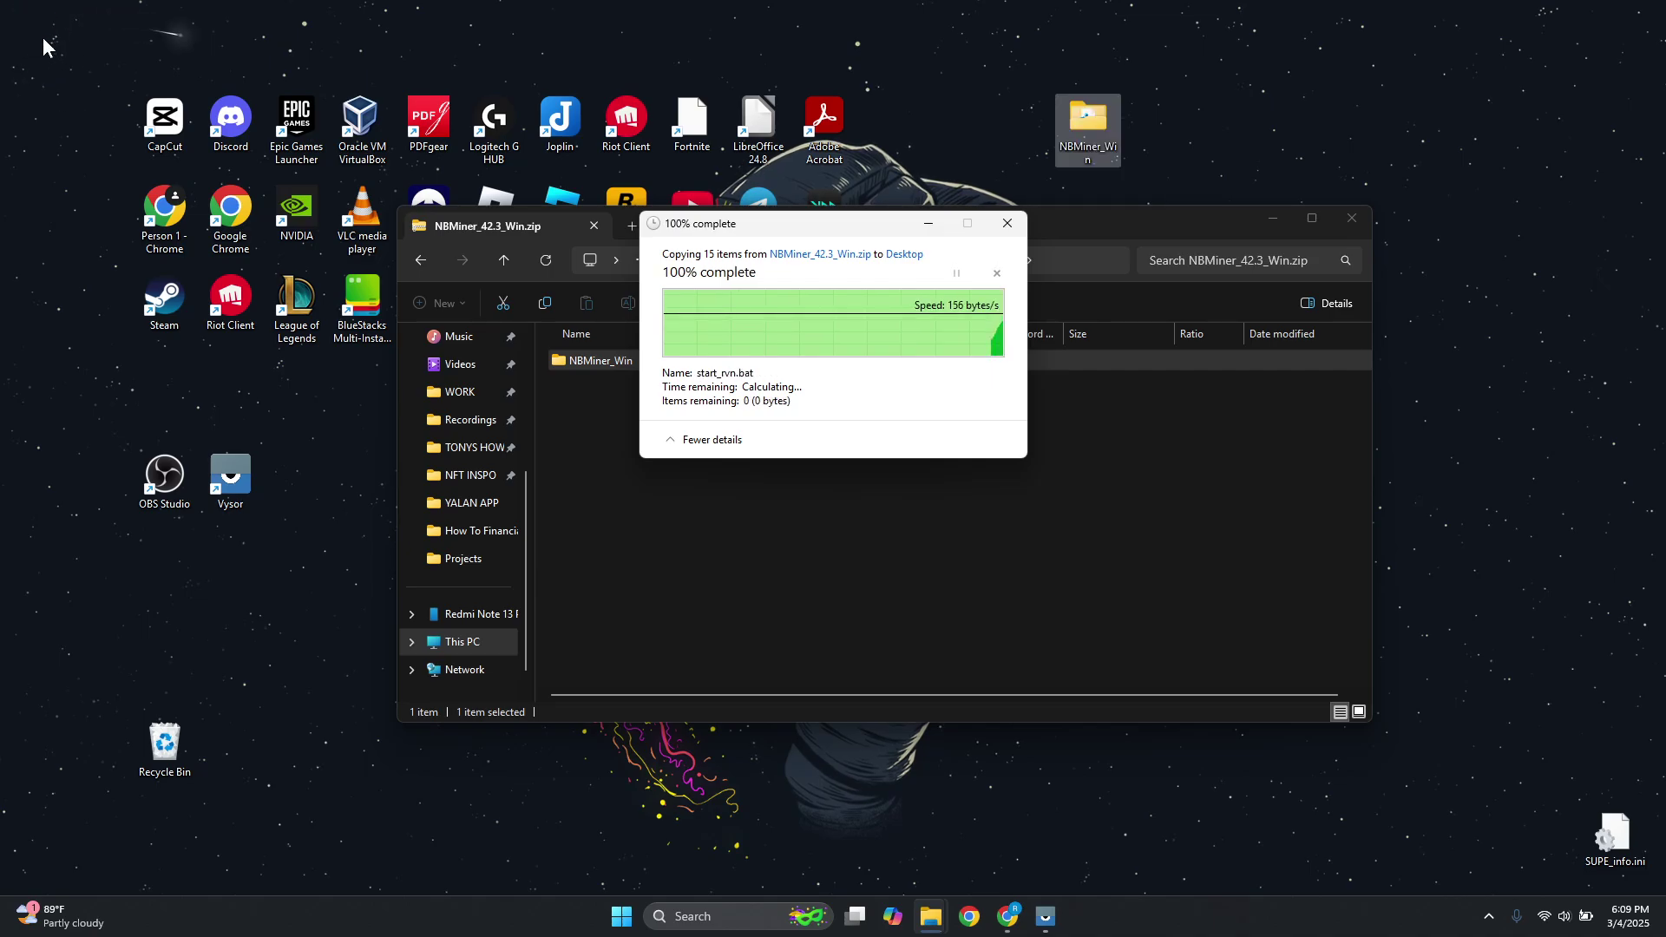
left_click(1351, 227)
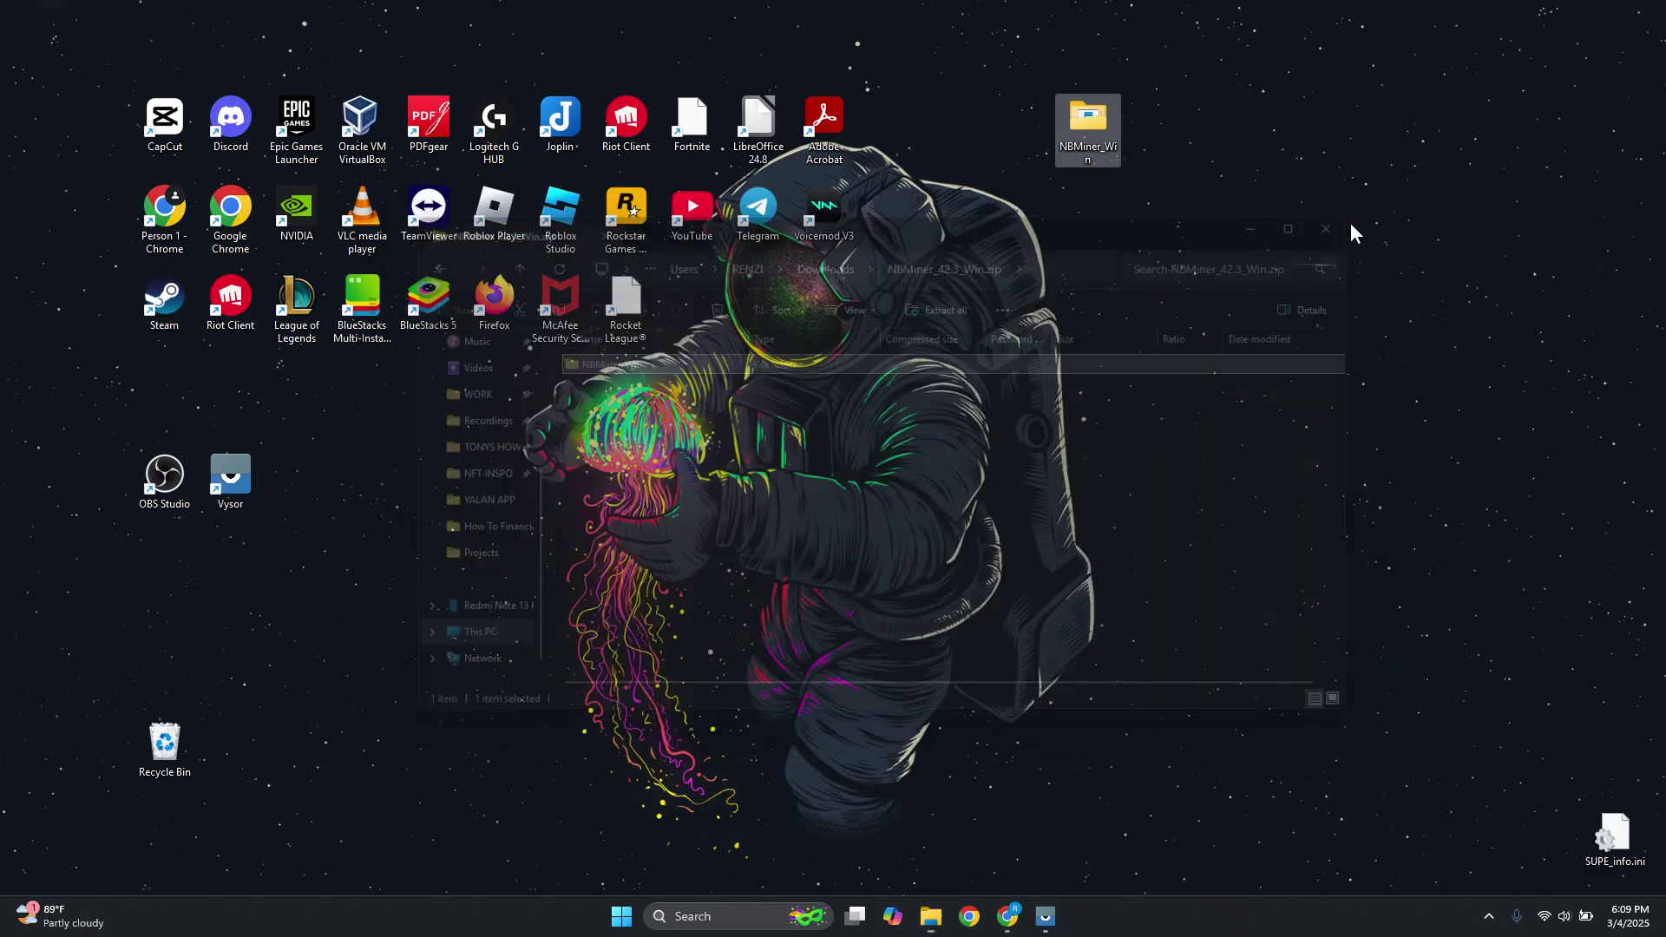
Step: Download unmineable-SOL-kawpow-nbminer.bat from the NBMiner section and show it in Downloads
mouse_move(934, 920)
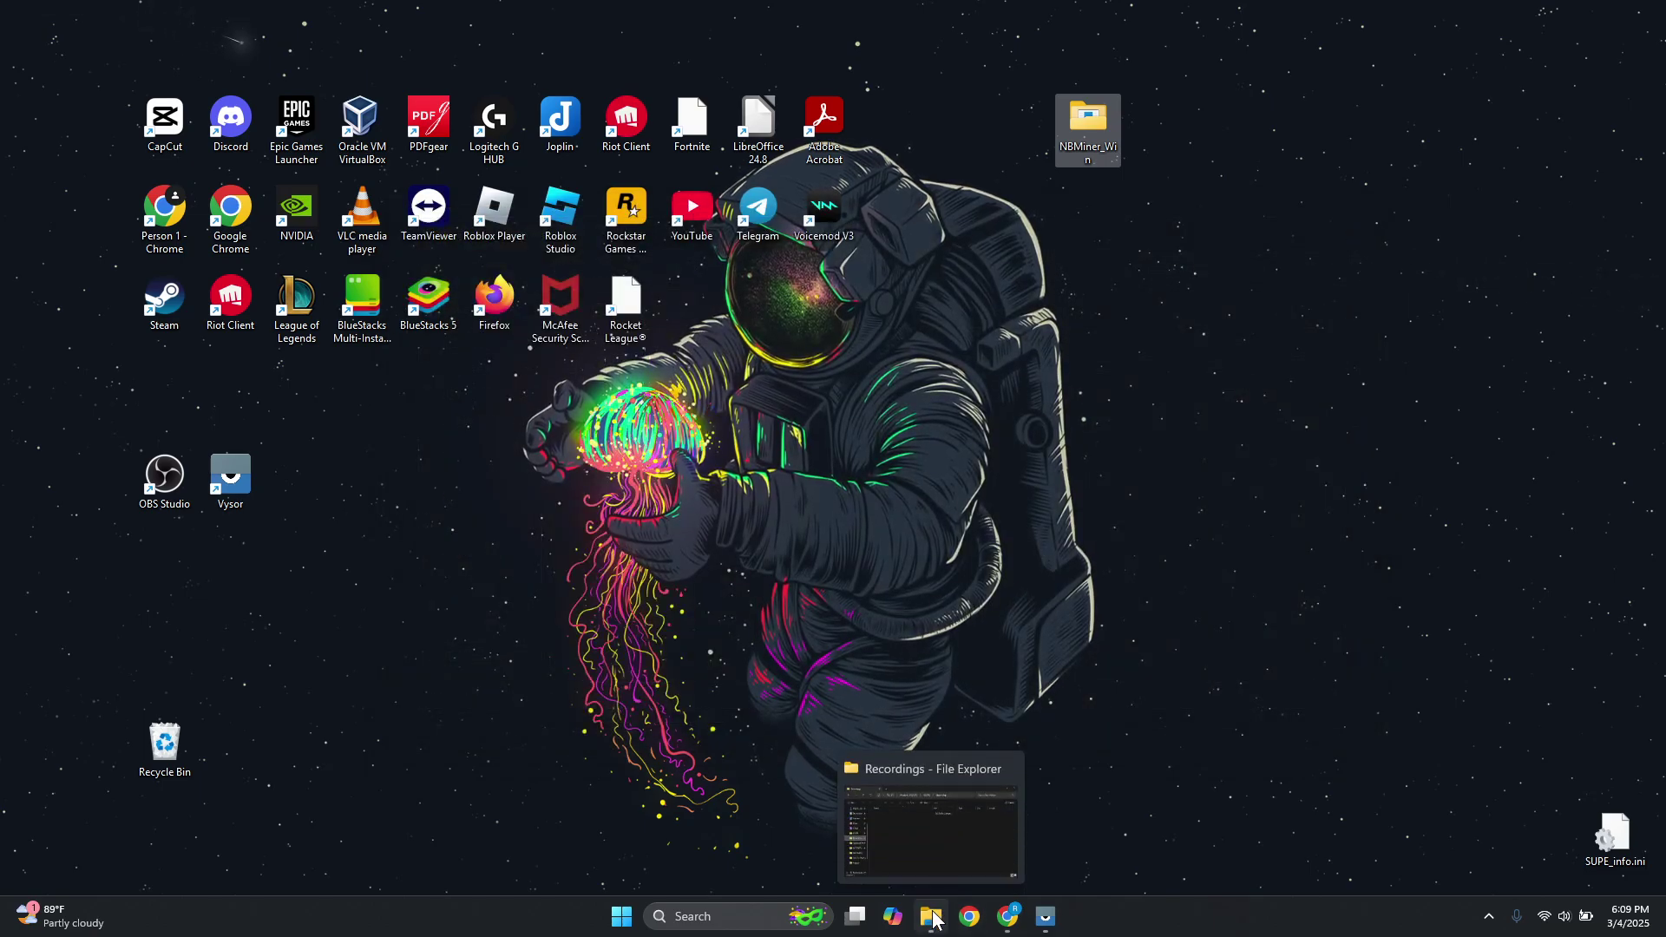
left_click(1007, 917)
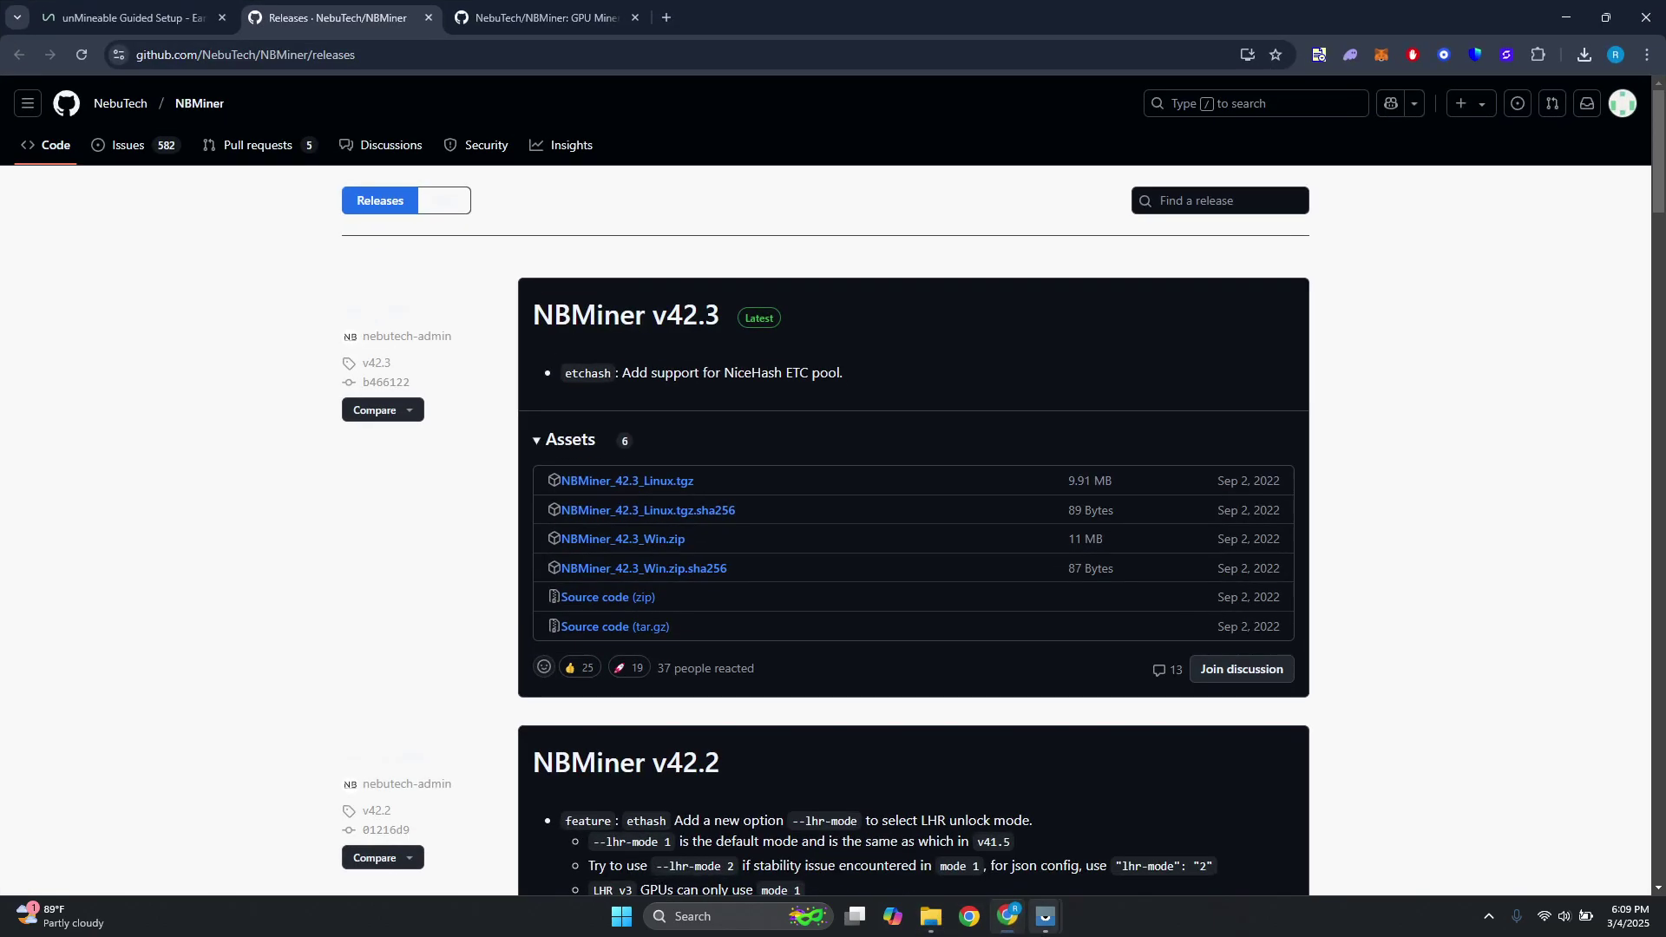
left_click(83, 11)
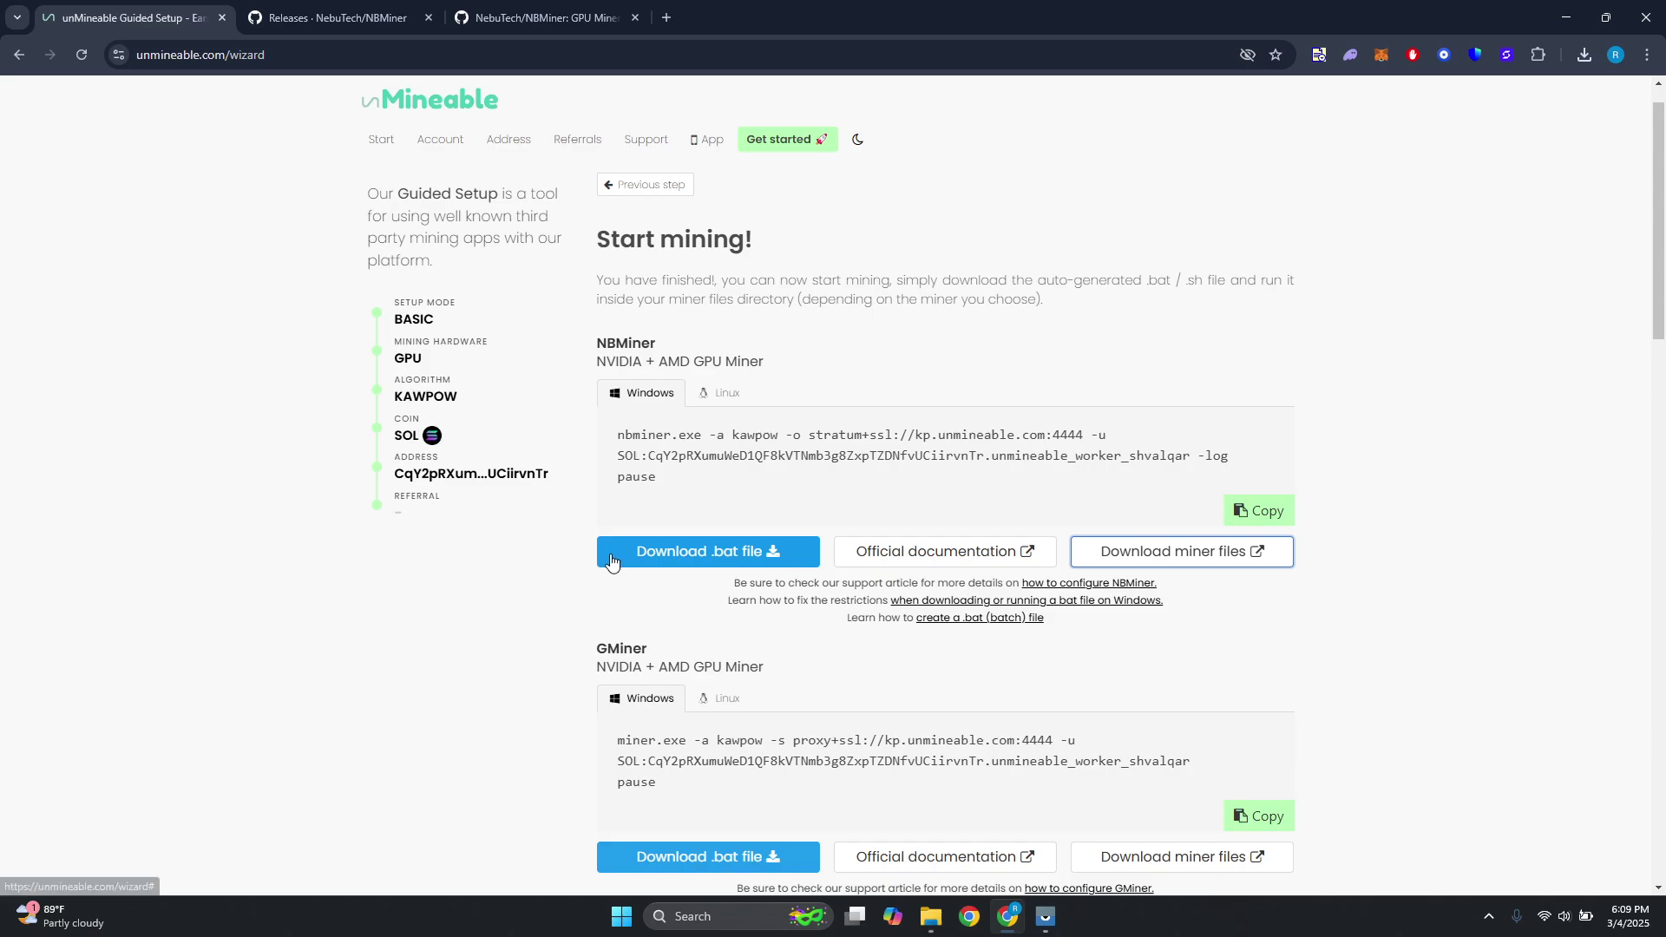
left_click(667, 570)
left_click(666, 570)
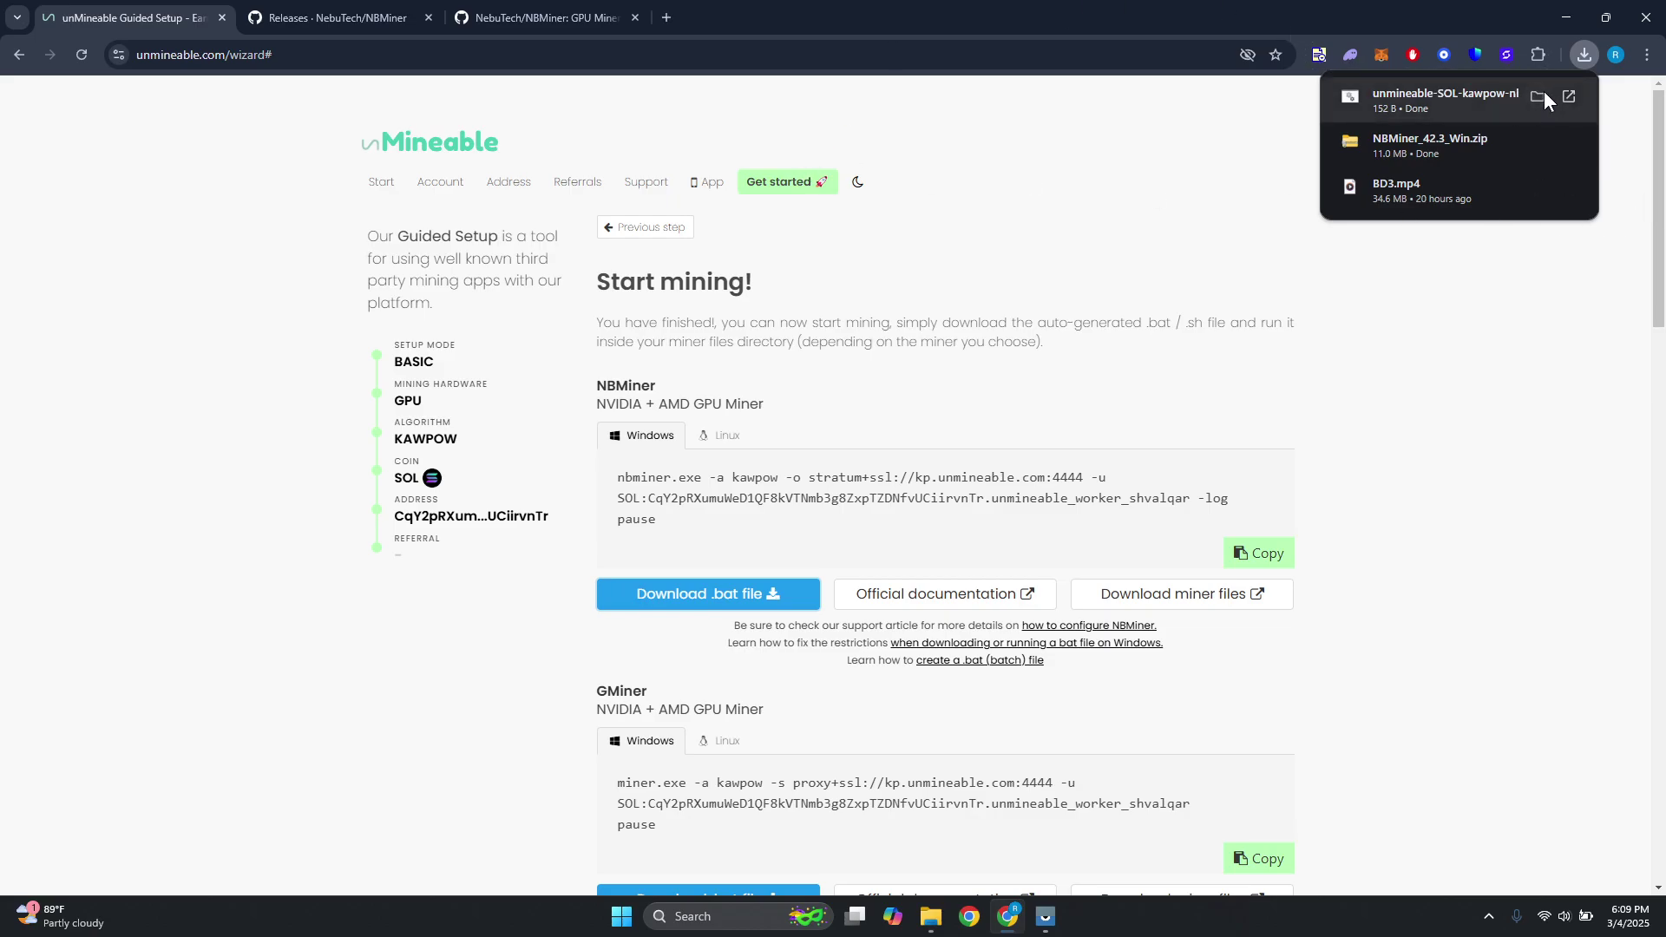
left_click(1538, 96)
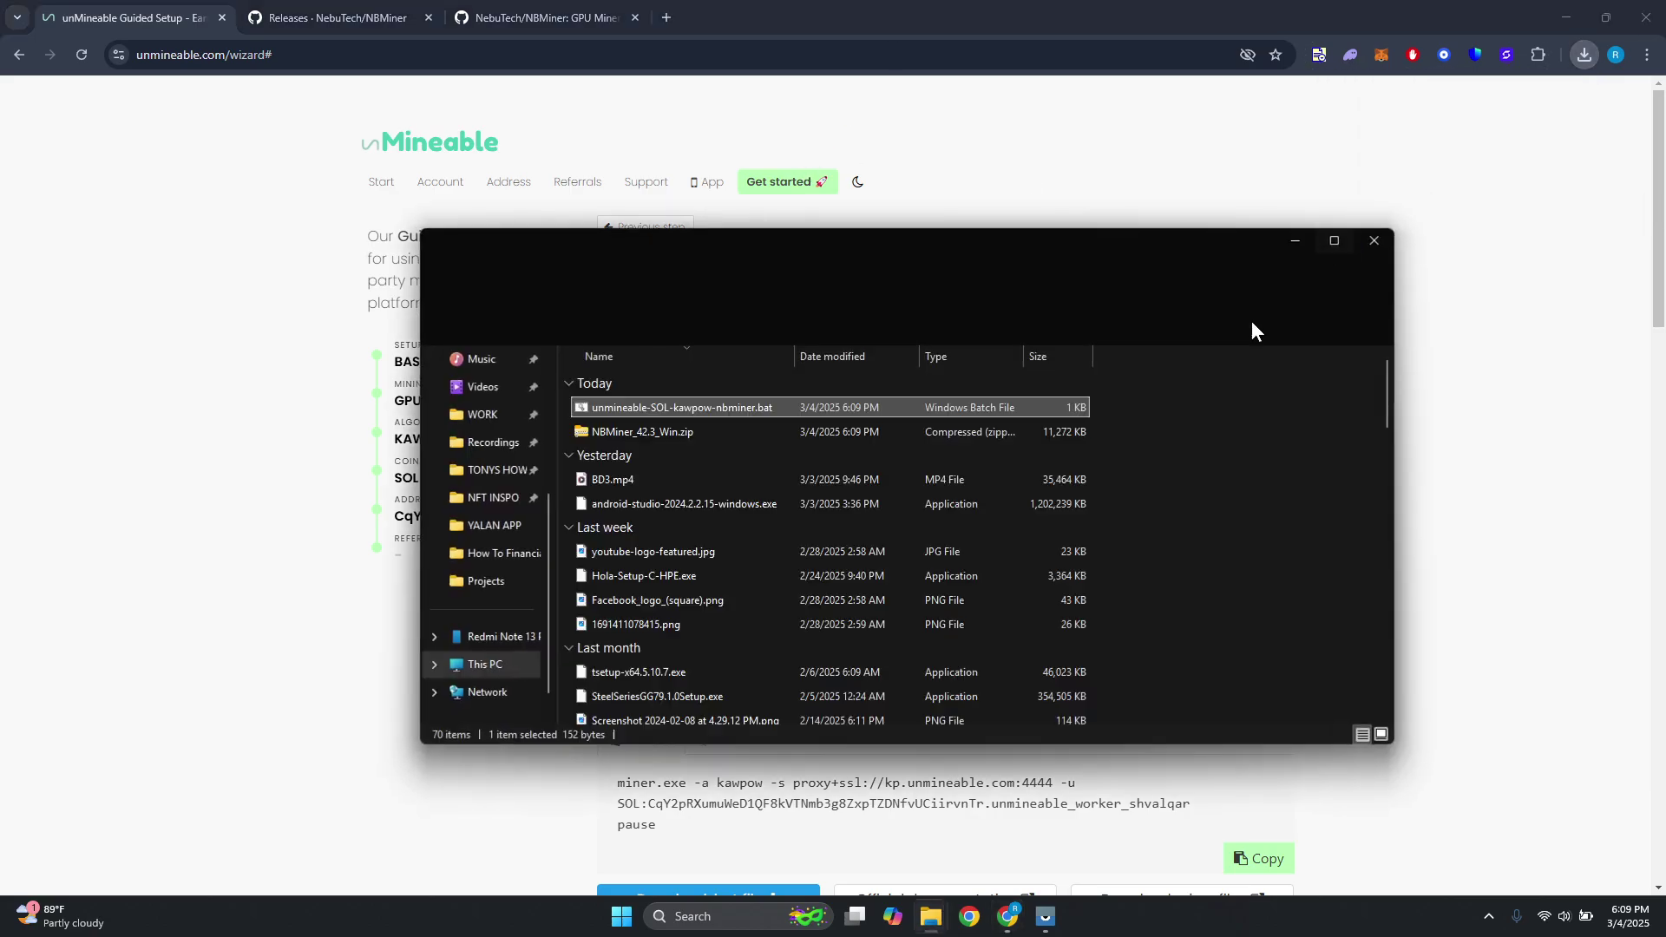
Step: Move unmineable-SOL-kawpow-nbminer.bat into the desktop NBMiner_Win folder and open it to check
left_click(1565, 18)
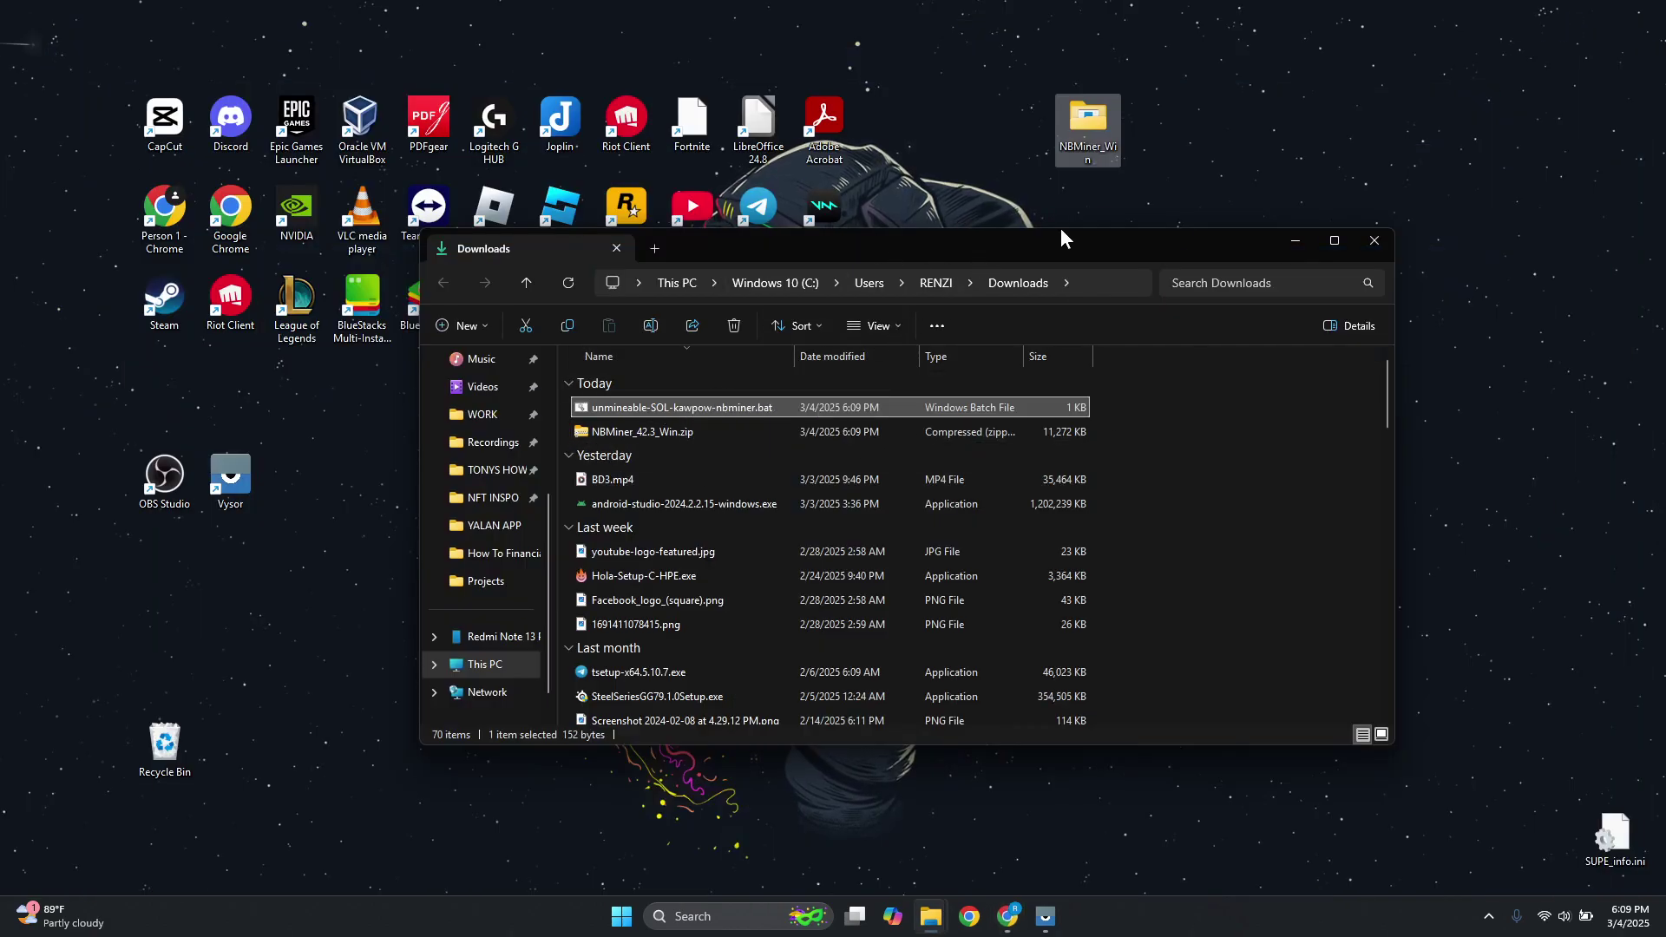
left_click_drag(1061, 230, 1092, 115)
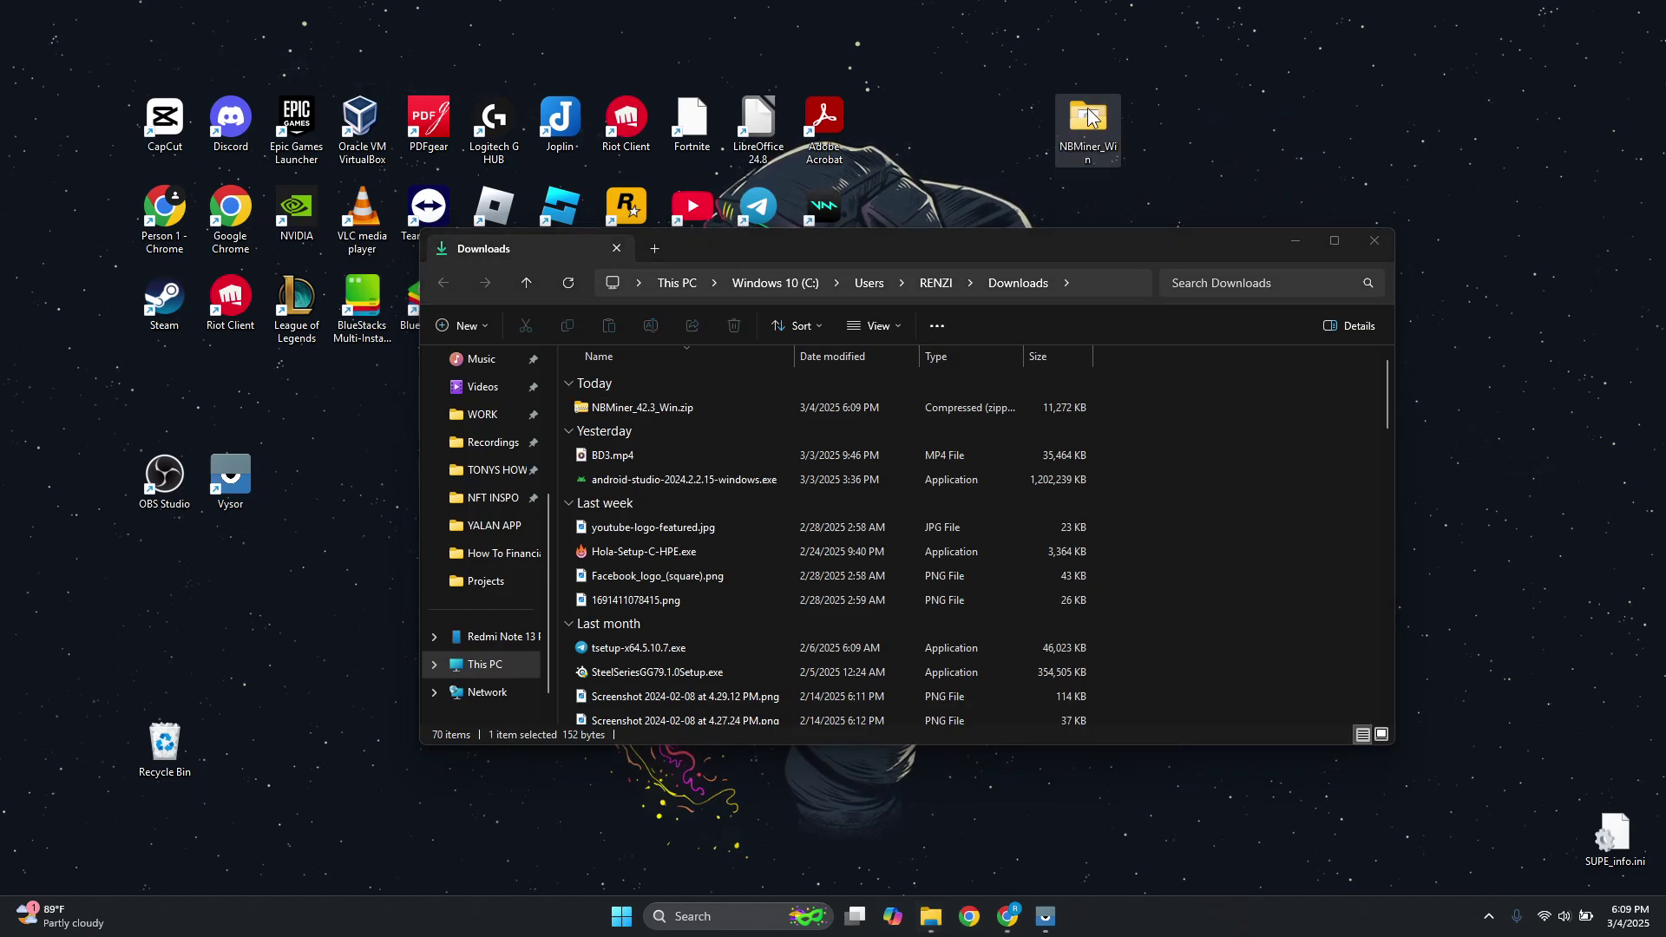
double_click(1090, 118)
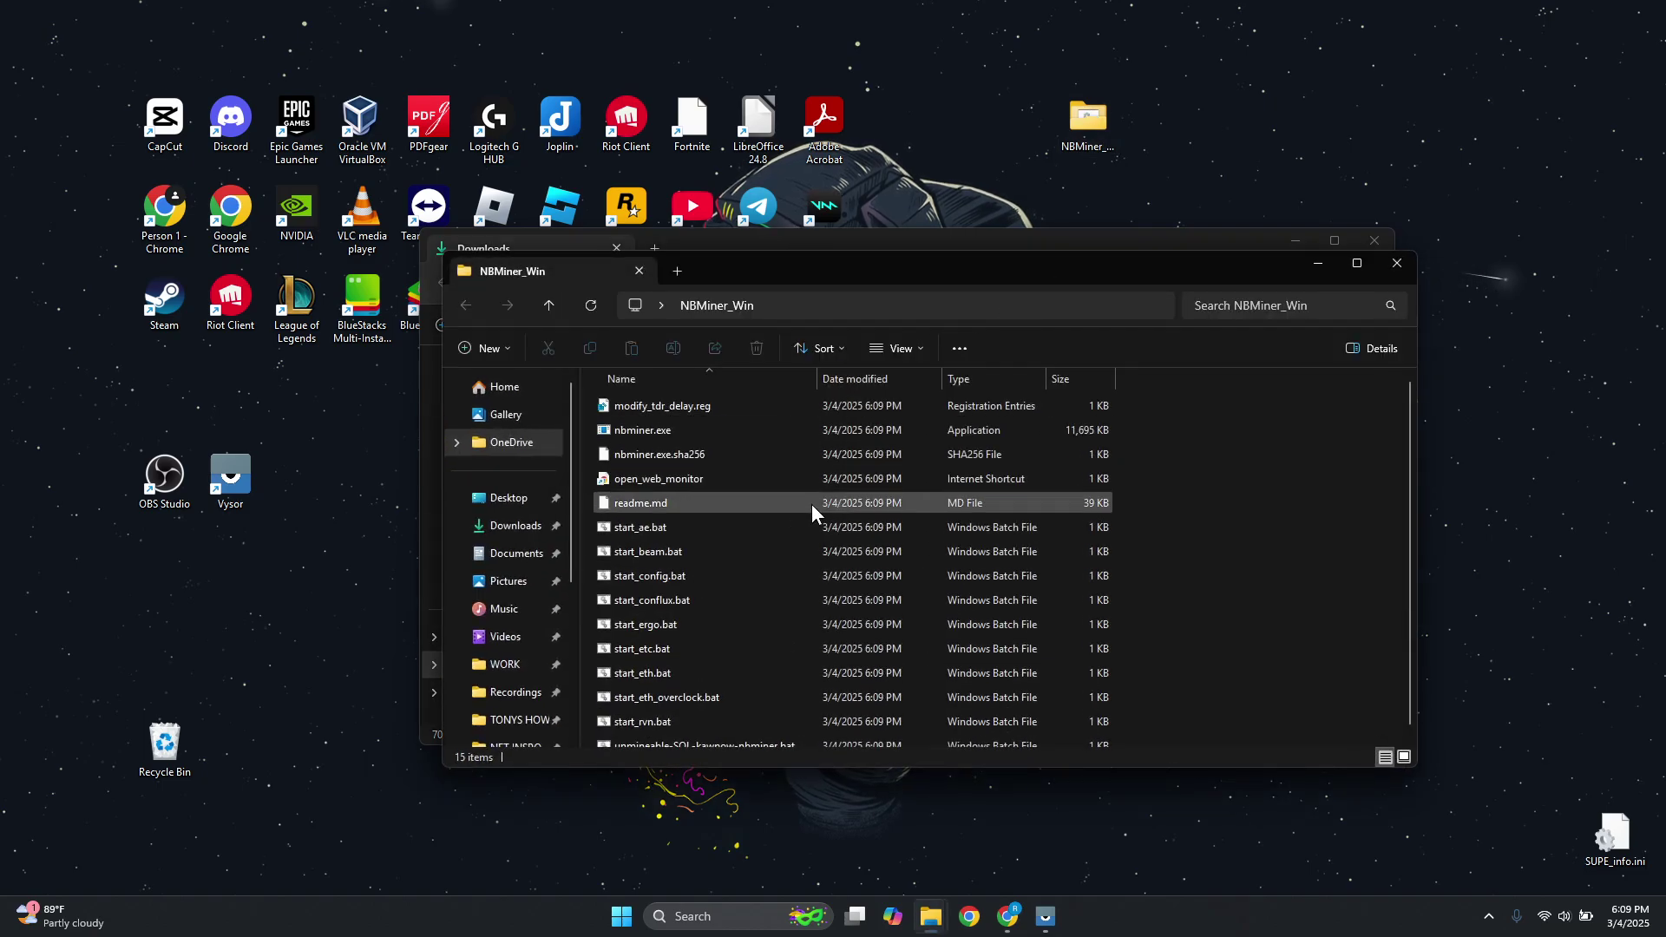
scroll(798, 686, "down", 1)
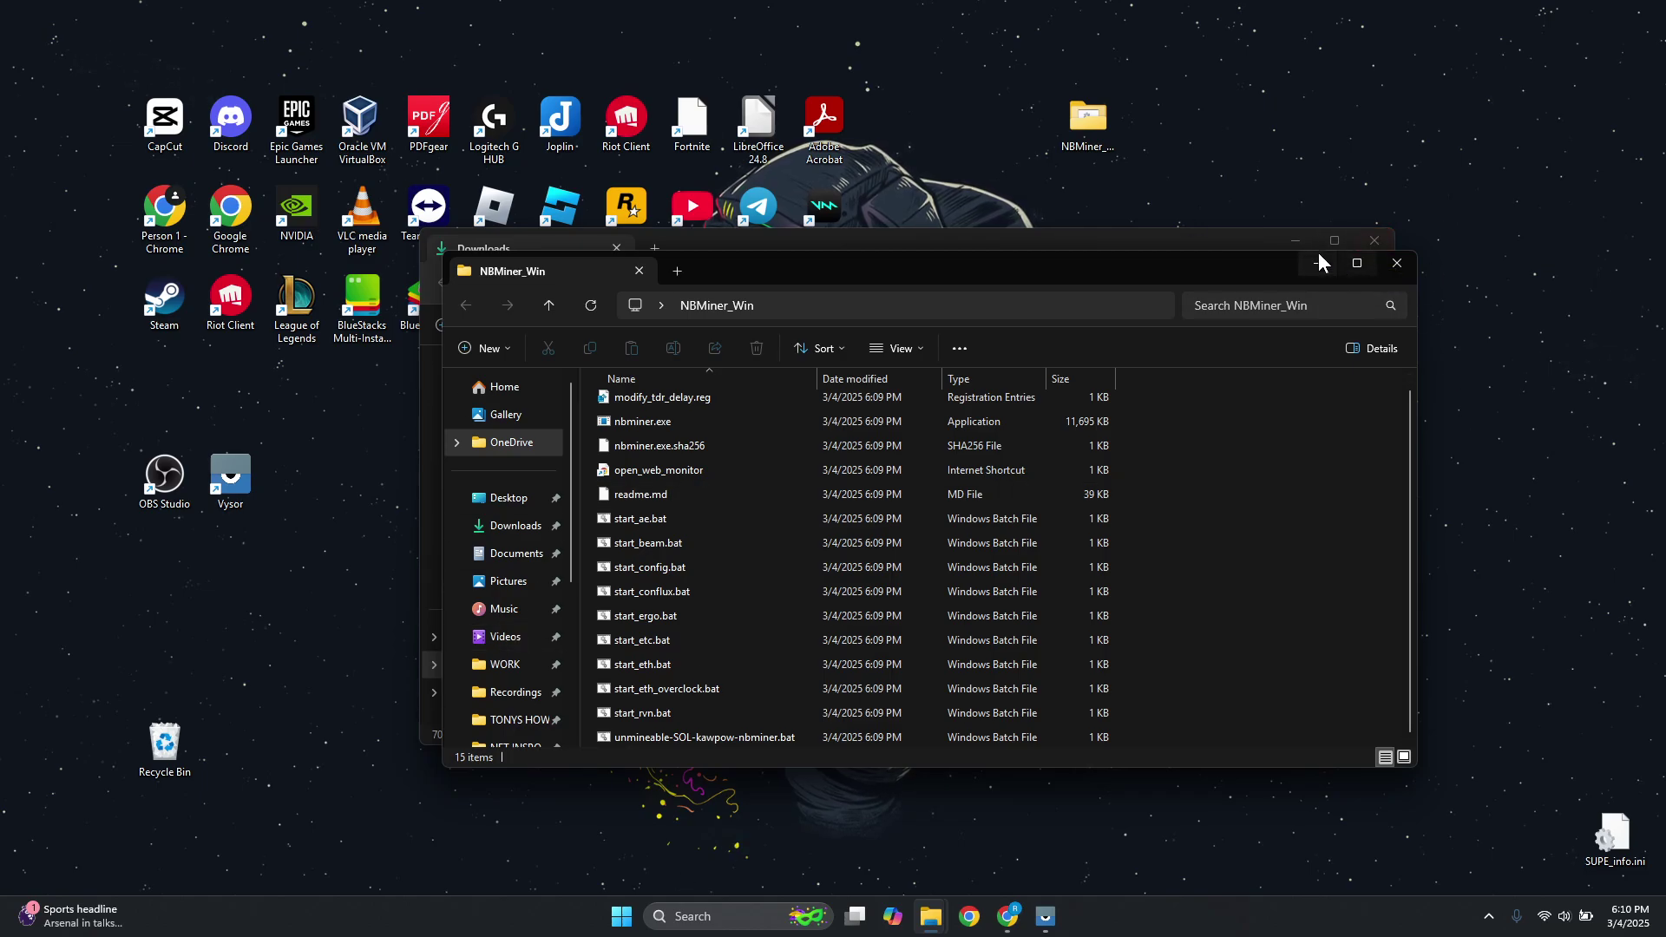
Step: Close the Downloads window and minimize the NBMiner_Win folder window to reveal the desktop
left_click(1357, 248)
left_click_drag(1159, 280, 1043, 251)
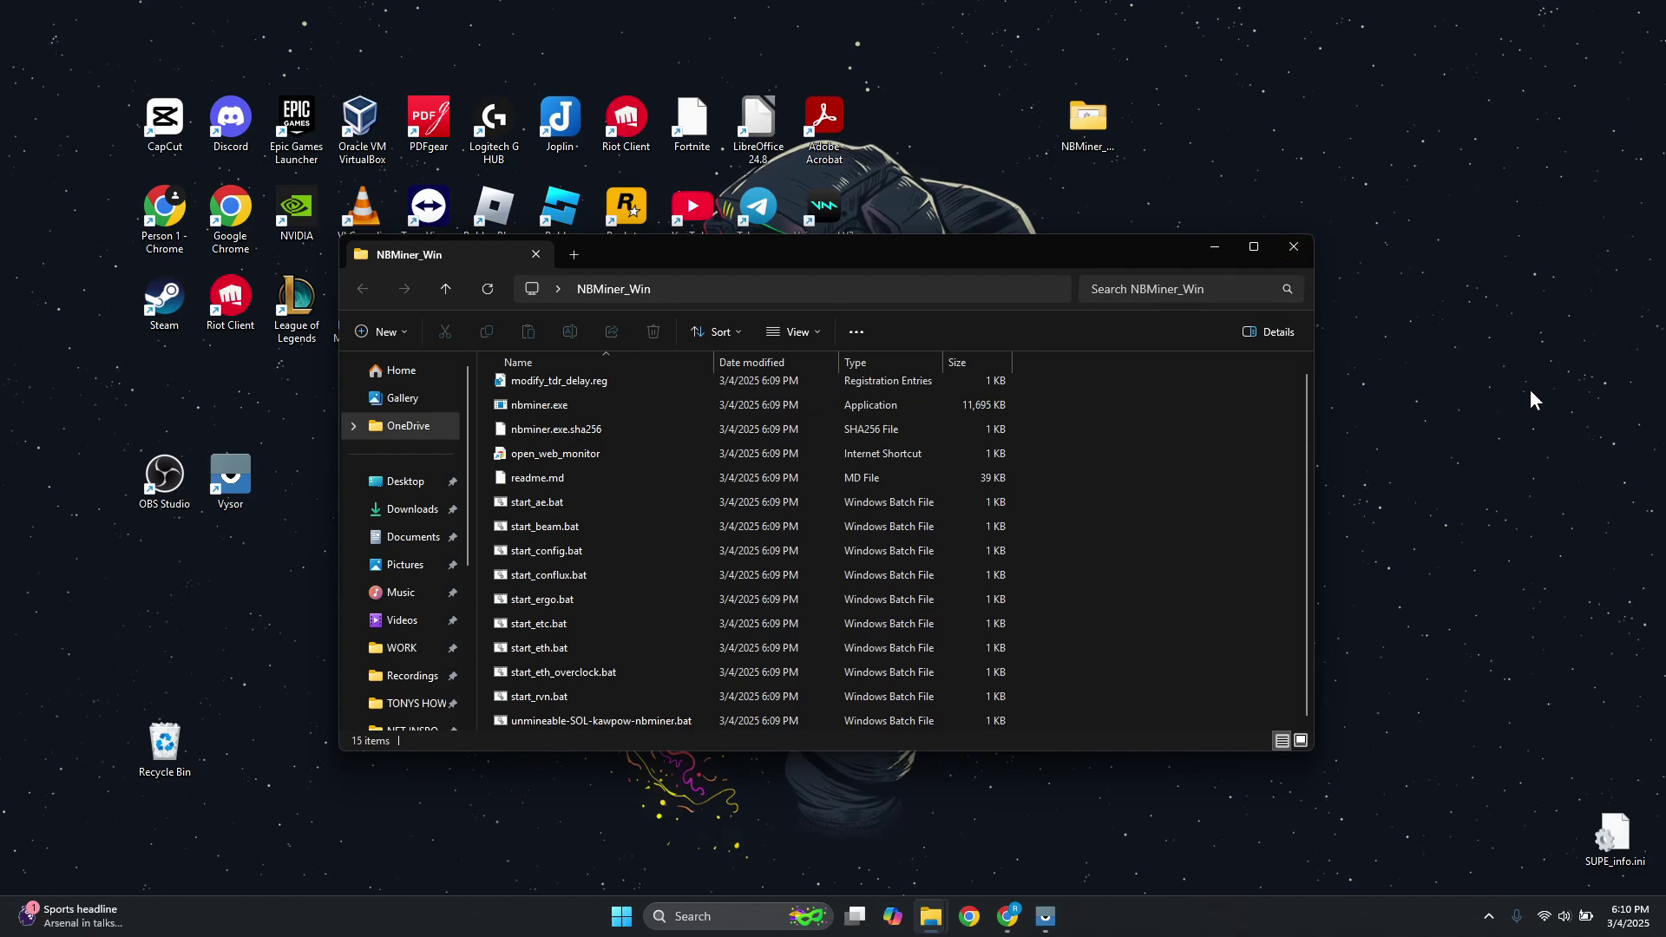
left_click(1212, 231)
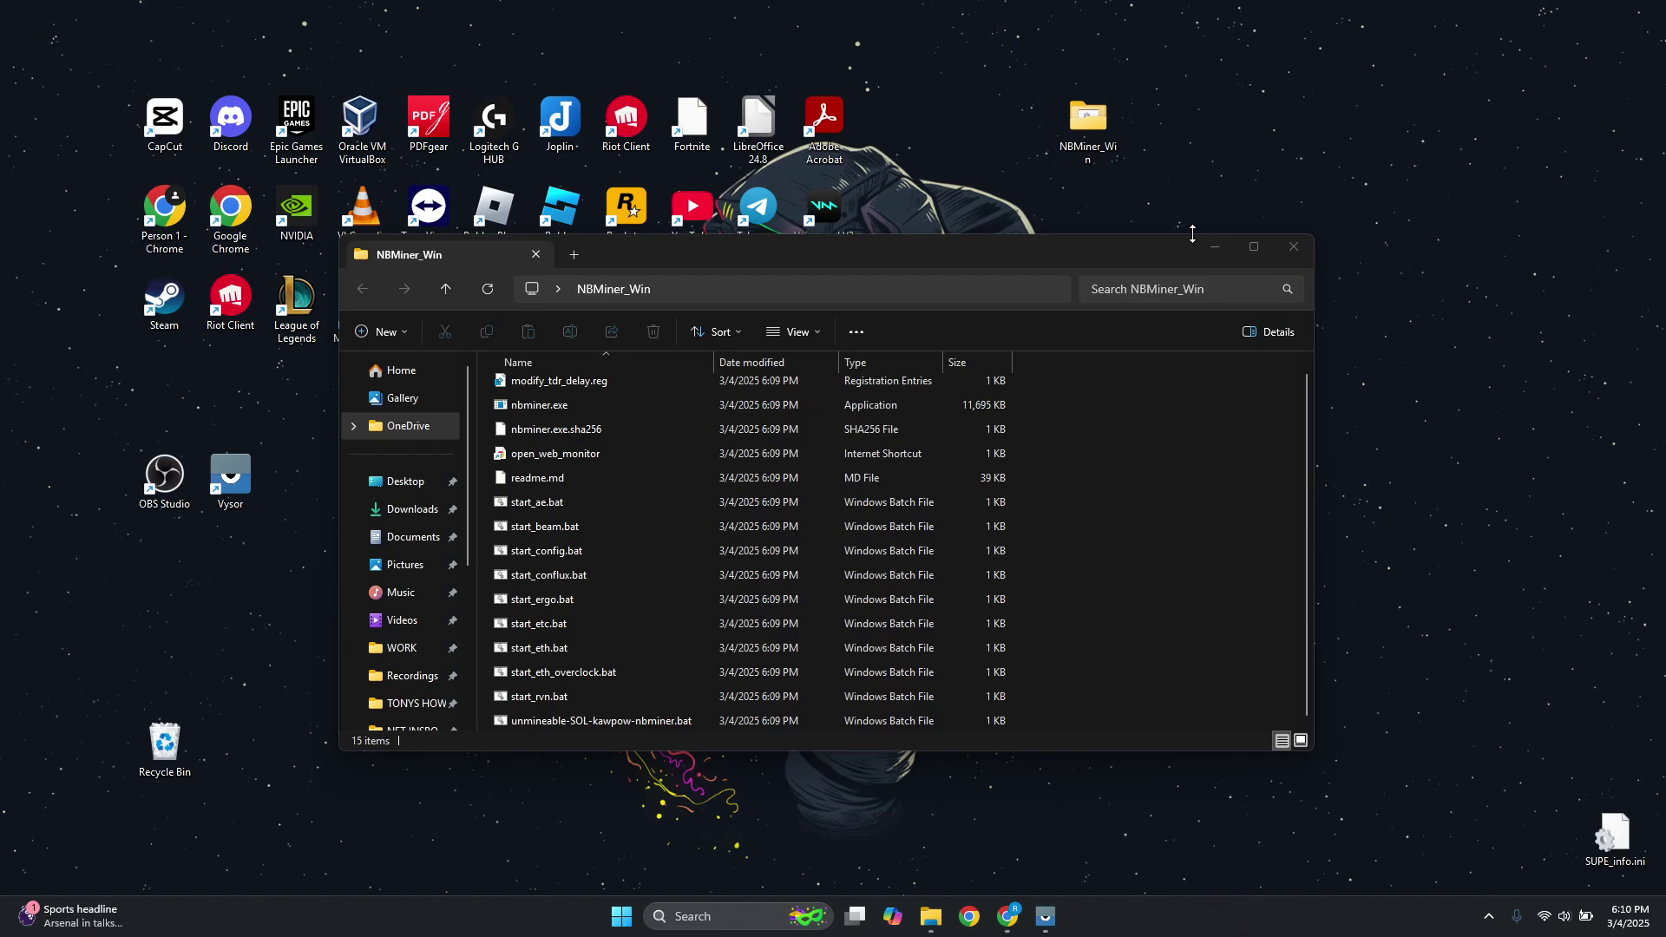
left_click(1219, 249)
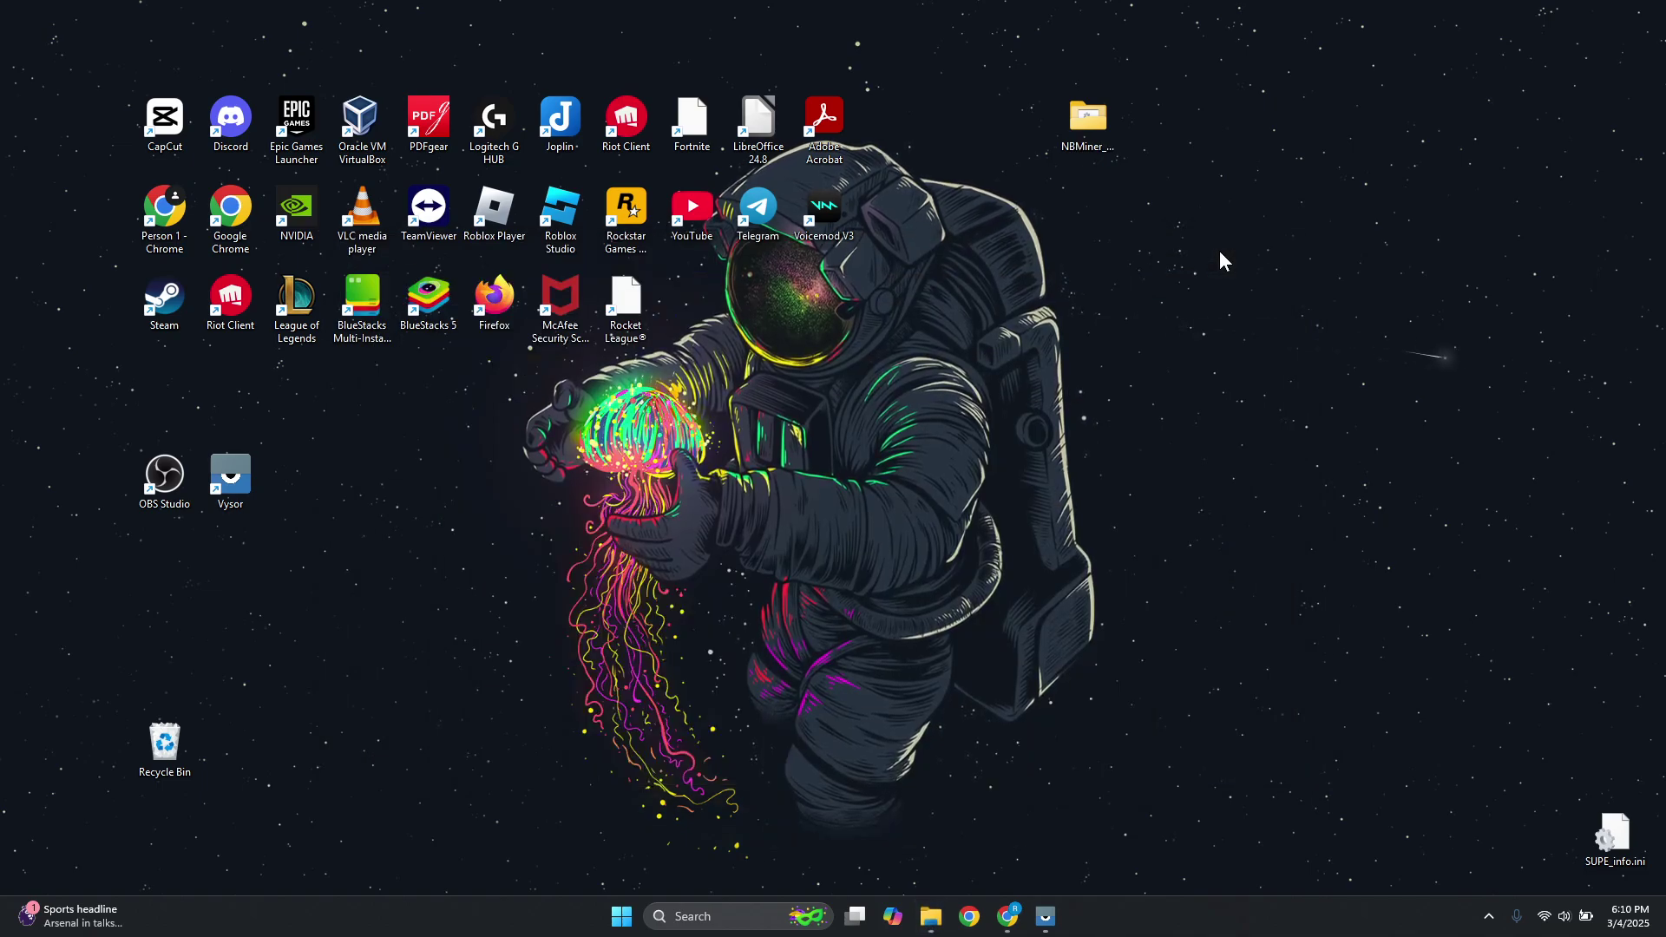